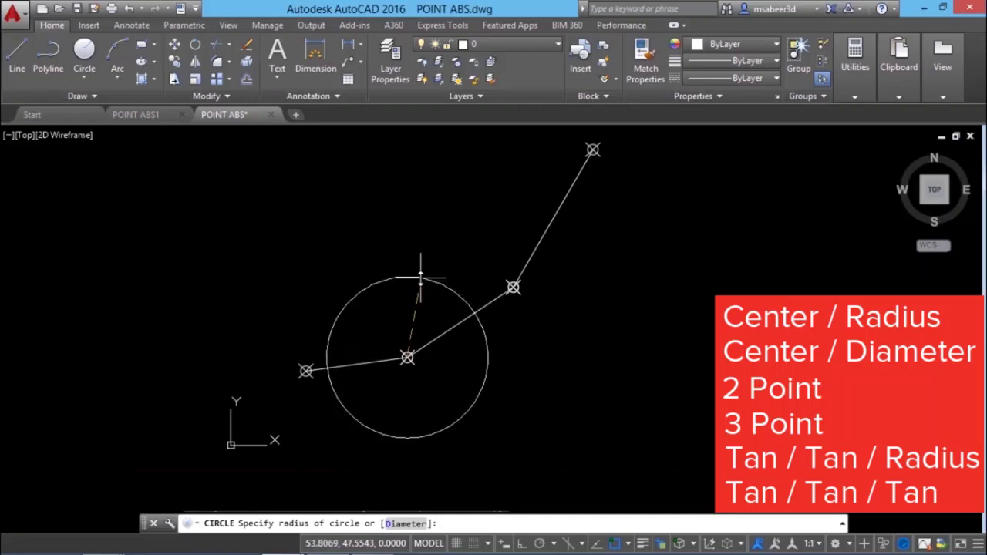
Finish the radius 30 circle around the middle point, and draw a circle of diameter 50 centred at 140,50.
left_click(421, 252)
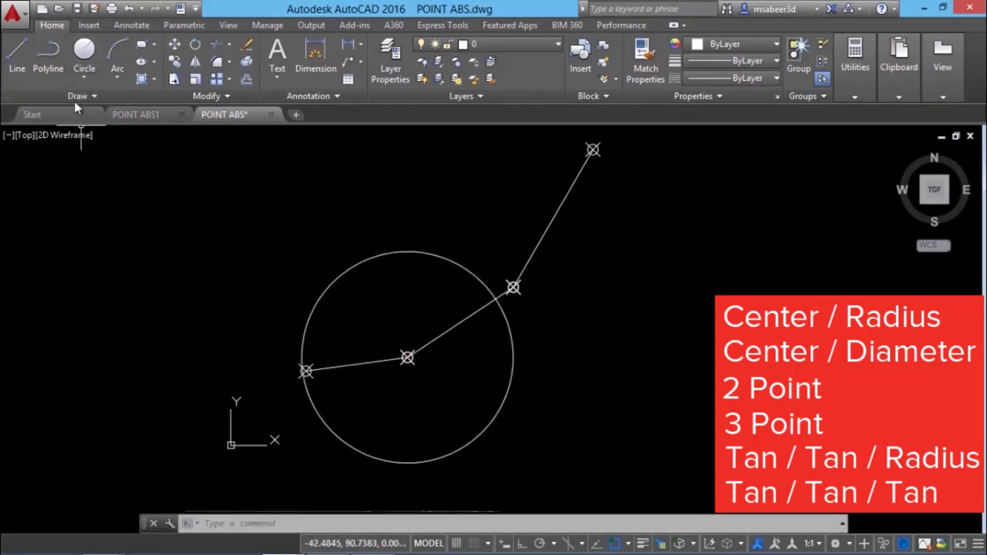
left_click(84, 77)
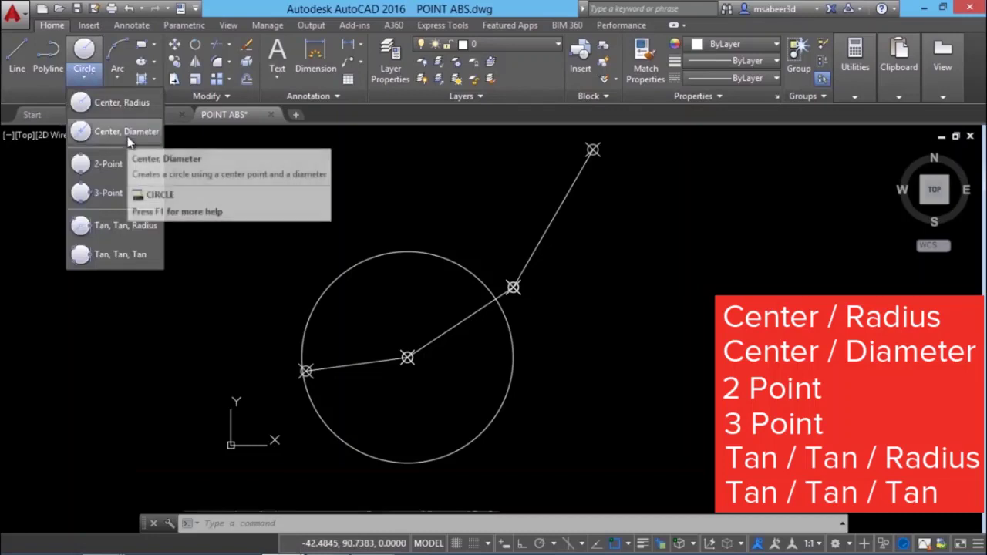
left_click(127, 133)
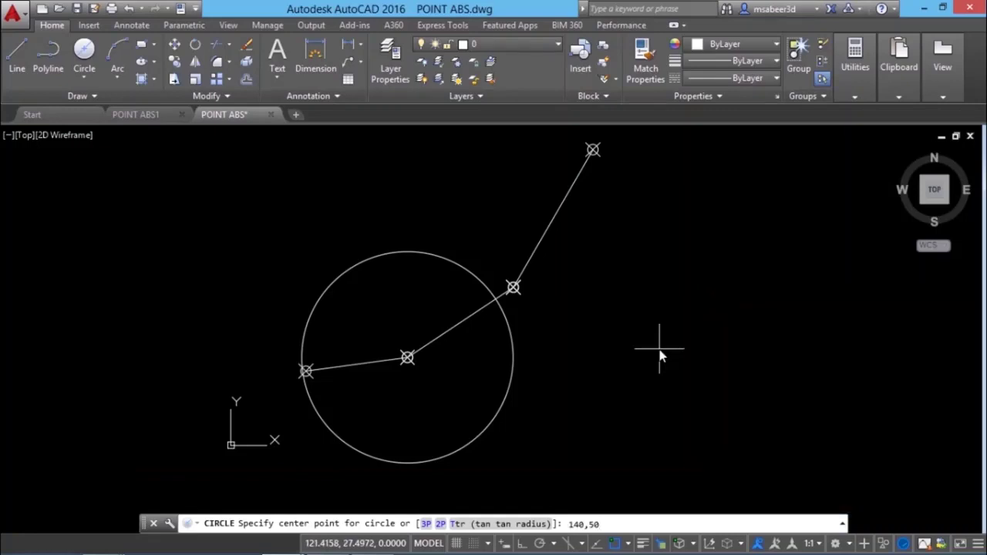
key("Return")
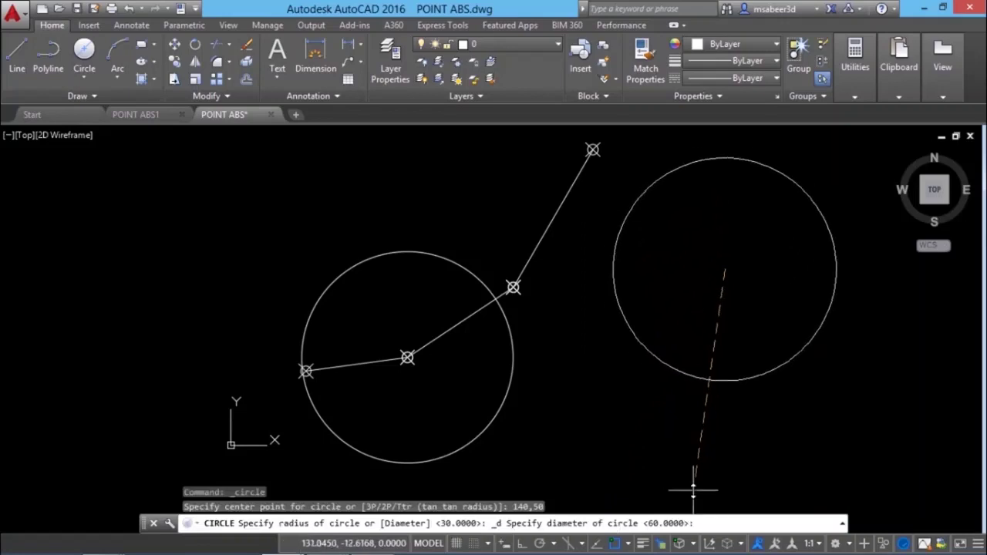
key("Return")
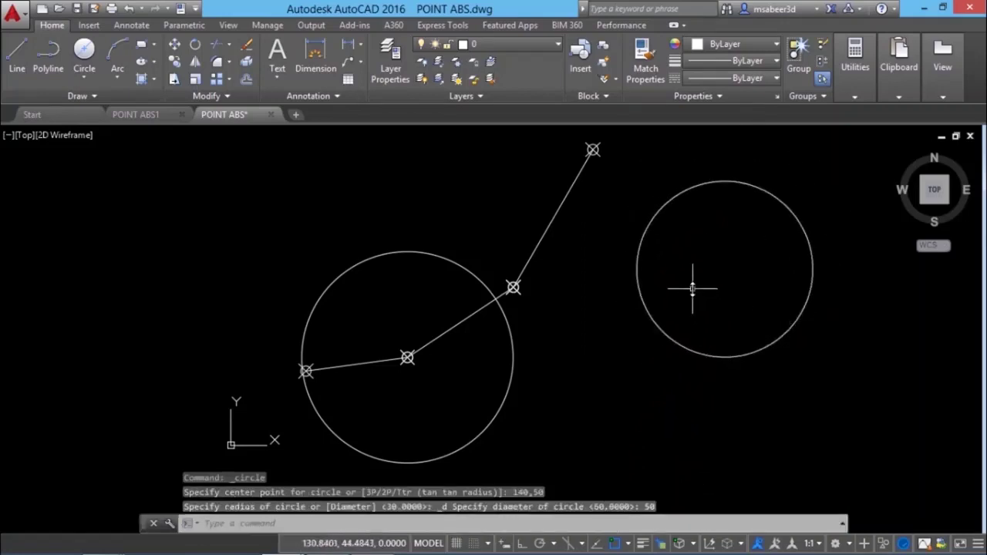
Draw a 2-Point circle whose diameter spans the endpoints of the upper line segment.
left_click(84, 77)
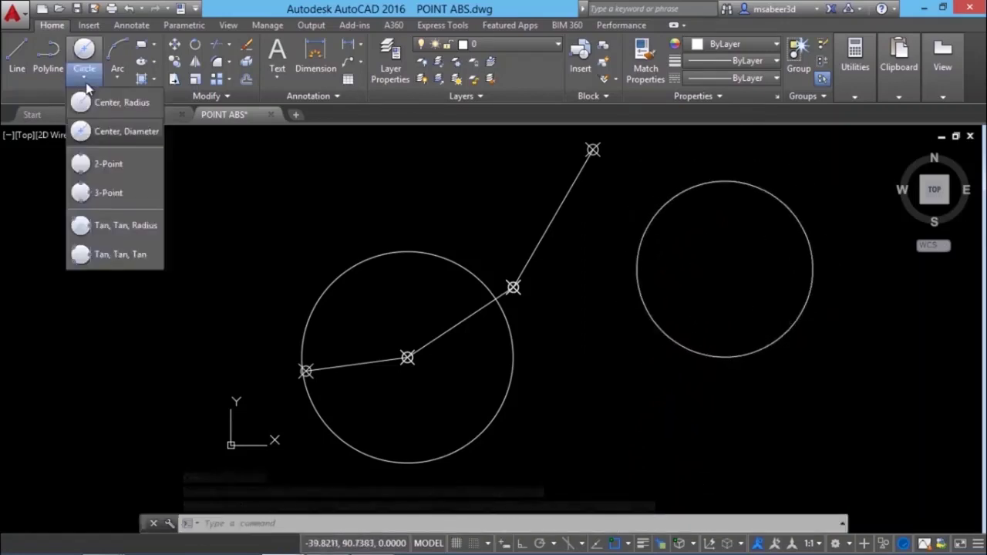
left_click(115, 171)
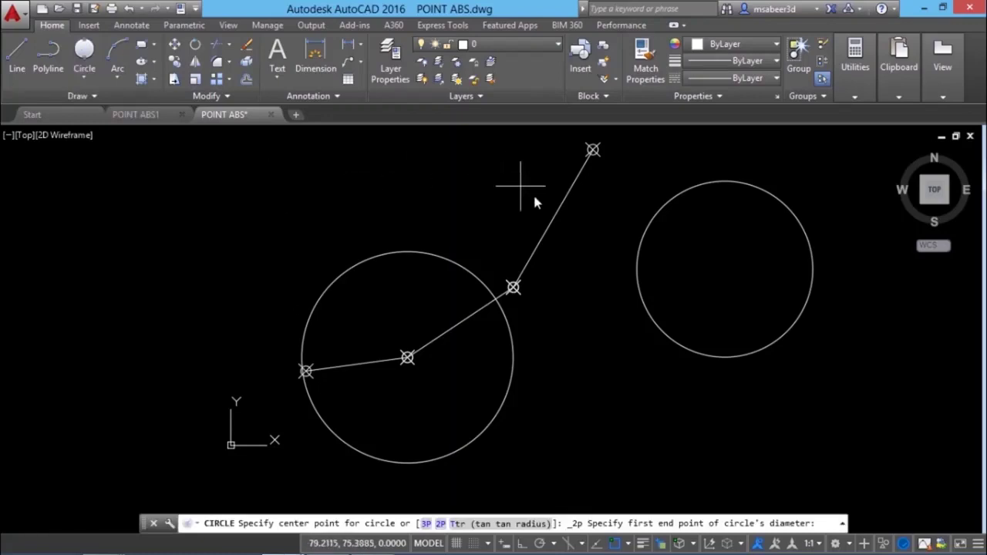
left_click(513, 288)
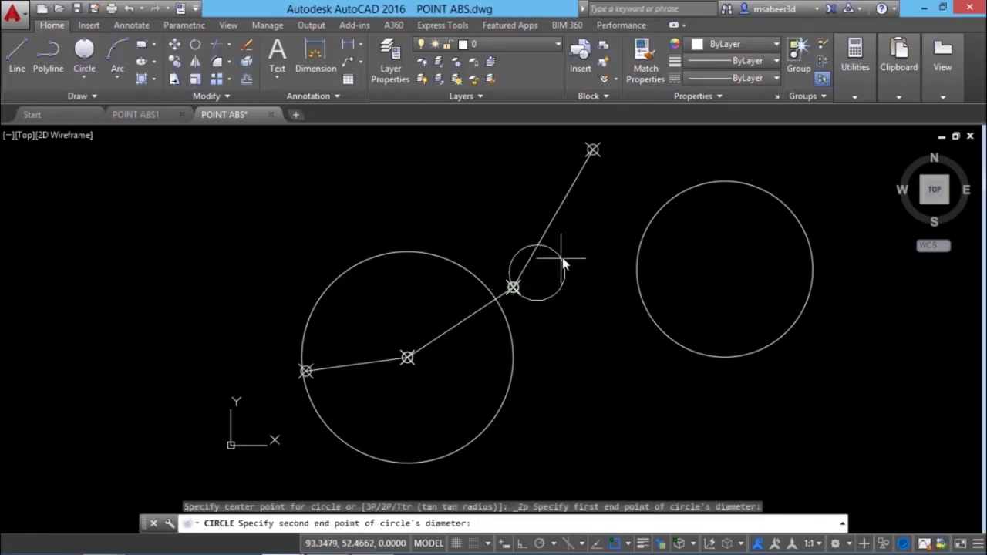
left_click(592, 149)
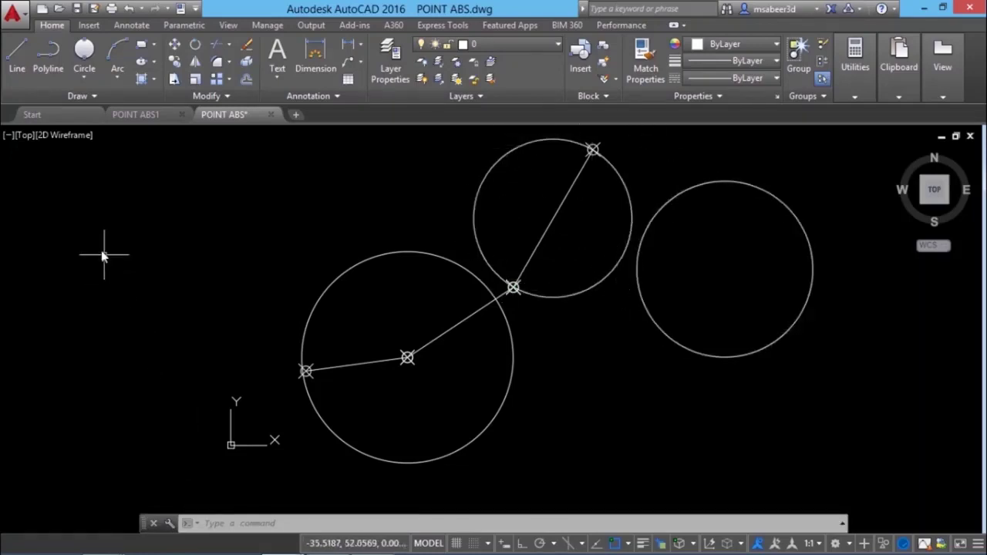
left_click(86, 77)
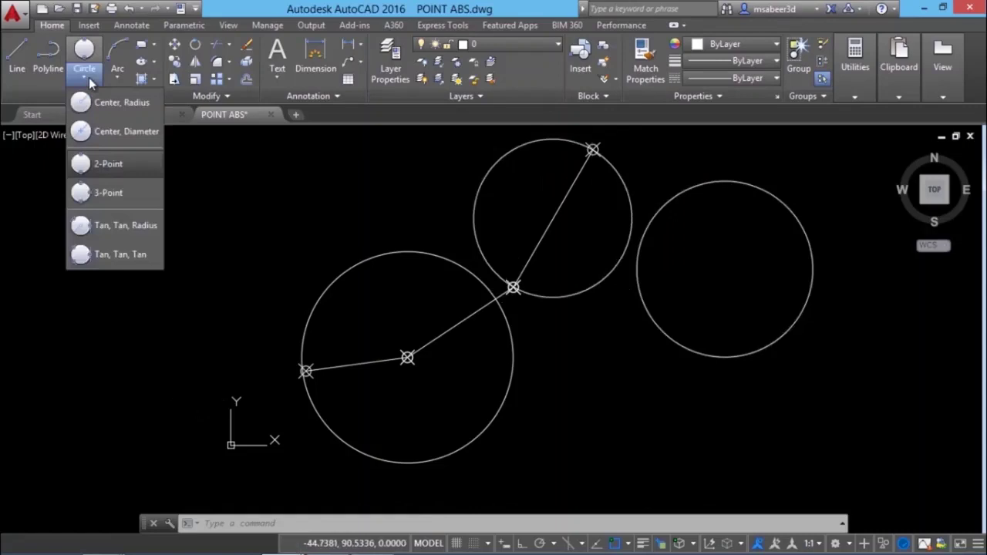
left_click(113, 165)
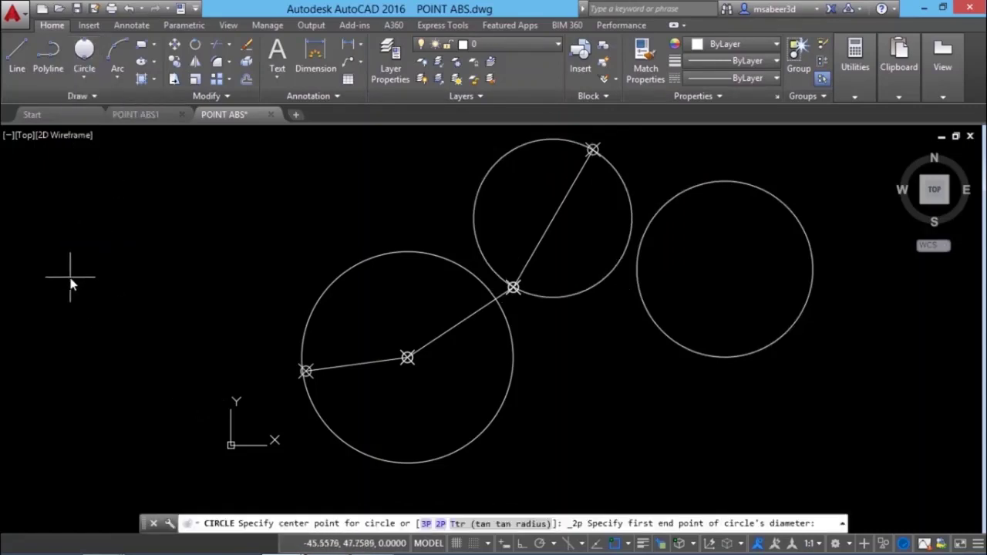
left_click(70, 283)
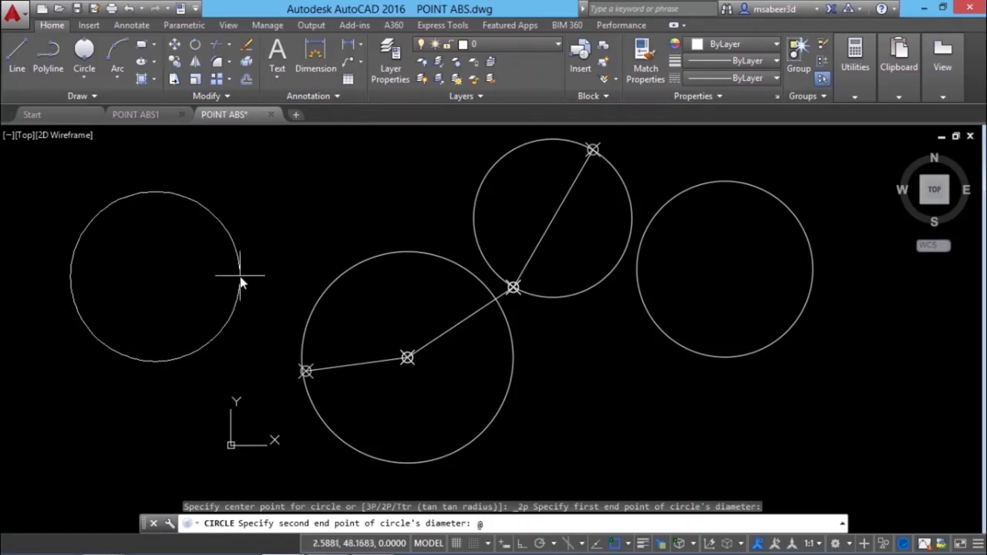
type("60,0")
key("Return")
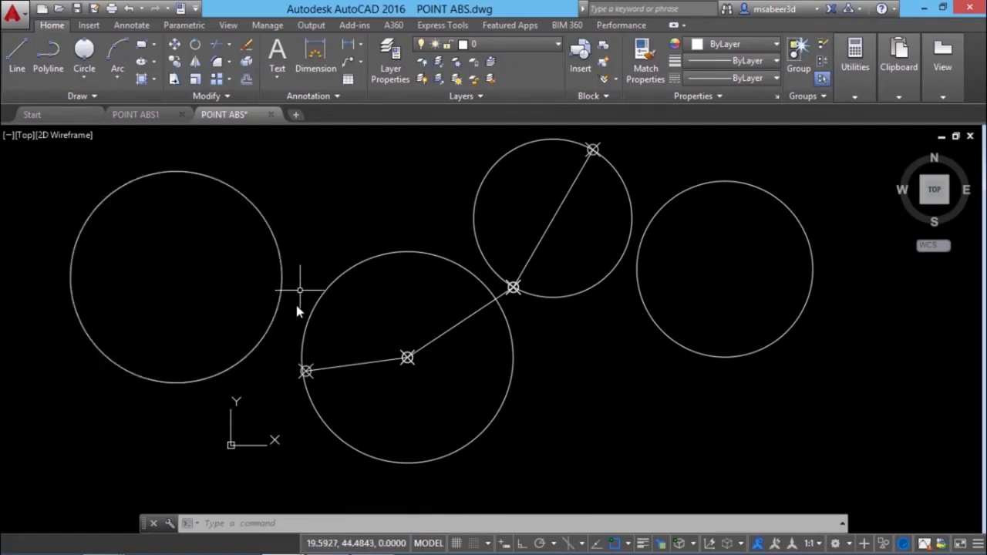
Draw a 3-Point circle through three nearly vertically aligned points in the empty area east of the existing circles.
mouse_move(728, 319)
middle_mouse_down()
mouse_move(333, 316)
mouse_move(159, 334)
middle_mouse_up()
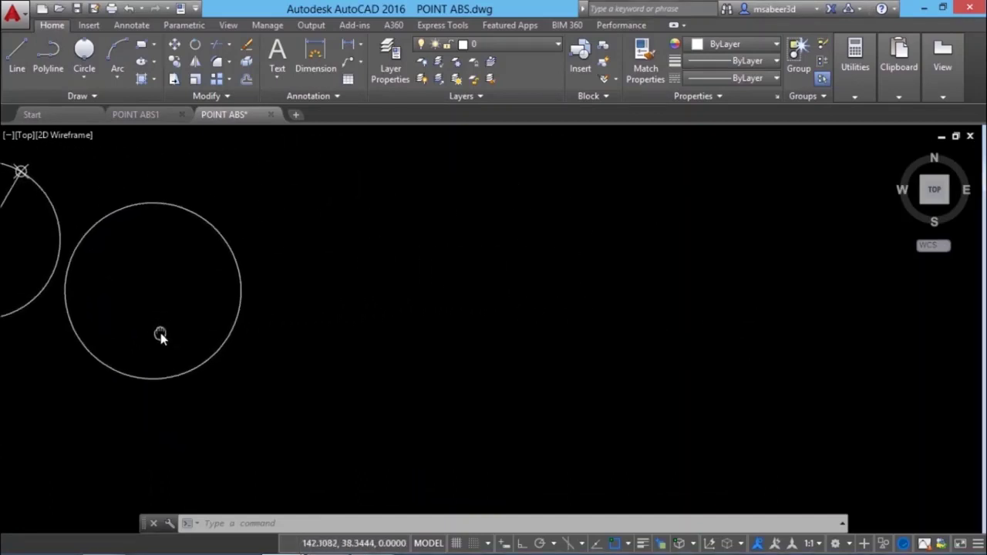
left_click(86, 75)
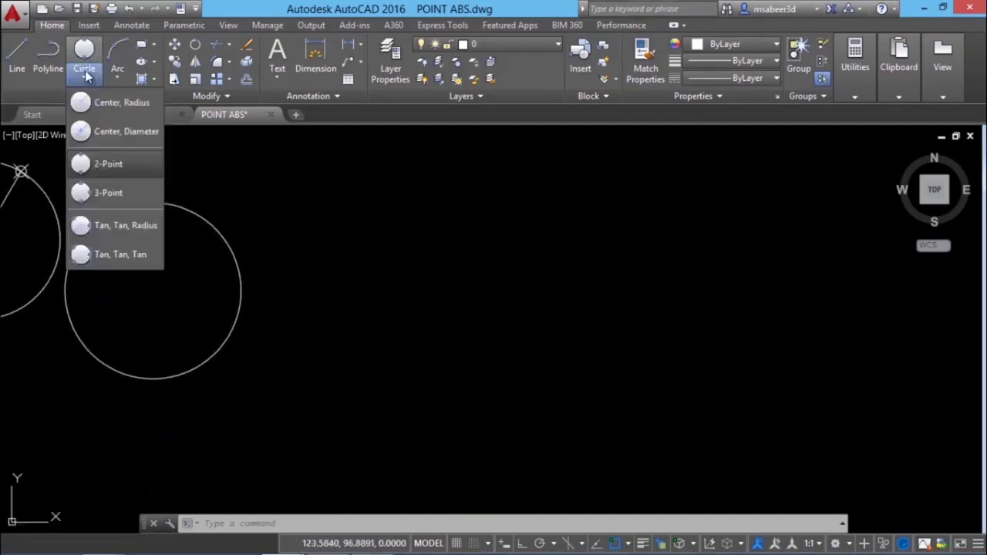
left_click(122, 194)
left_click(334, 359)
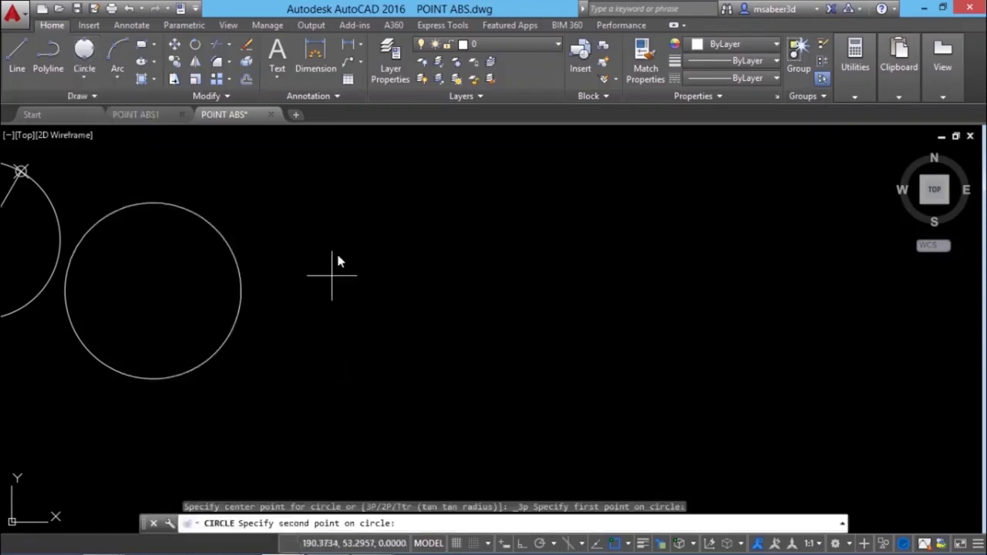
left_click(342, 236)
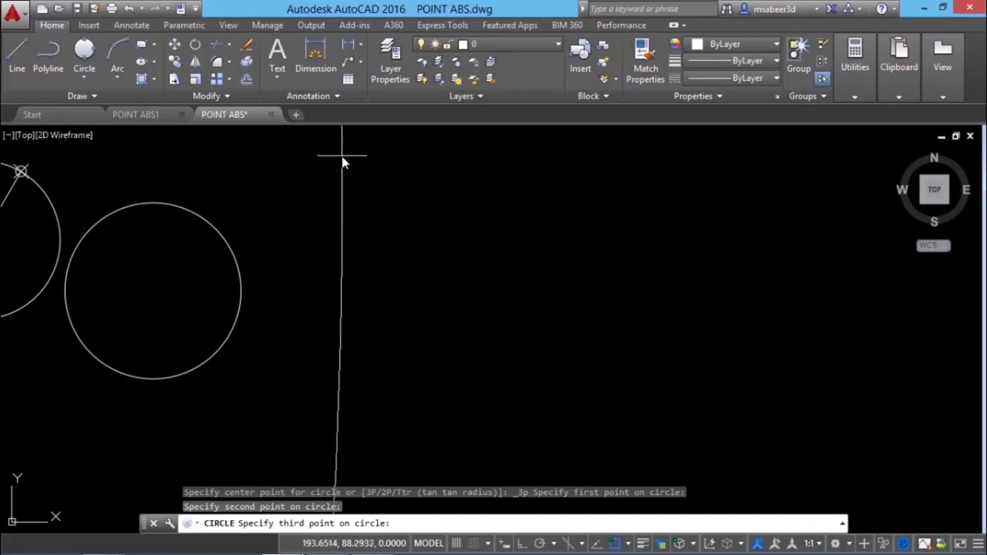
left_click(343, 158)
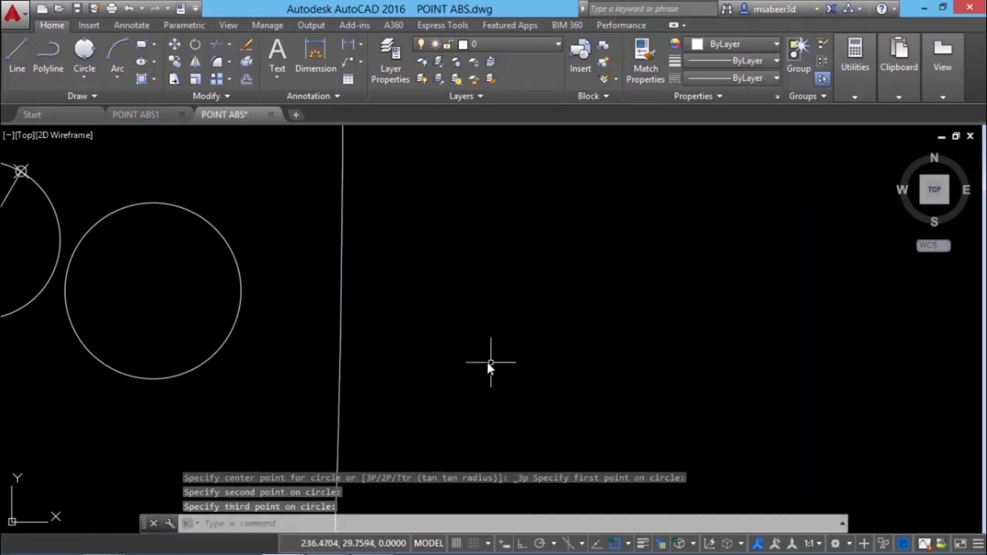
Examine the full extent of the new 3-Point circle against the smaller circles, regenerating the display.
middle_click(446, 307)
middle_click(446, 307)
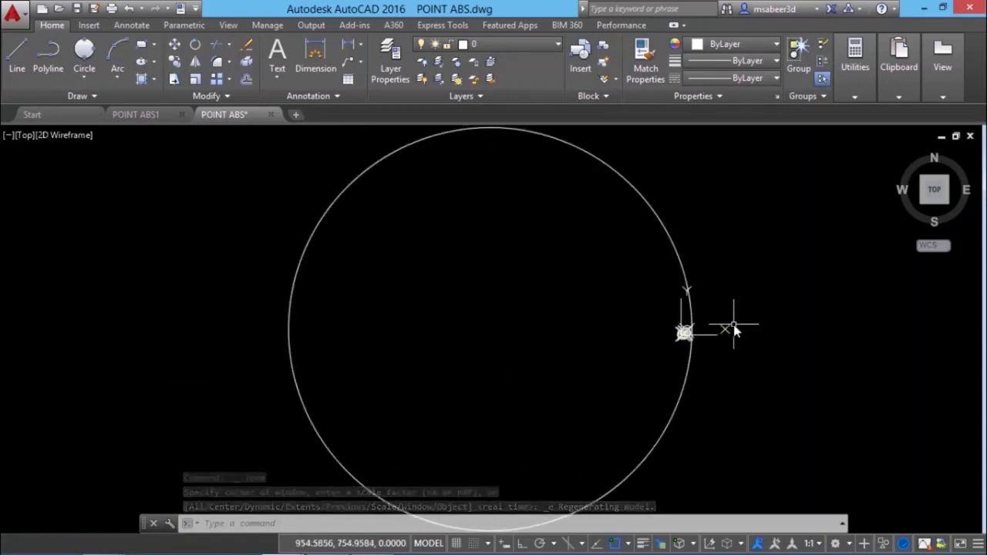
scroll(684, 335, "up", 5)
middle_click_drag(653, 385, 647, 346)
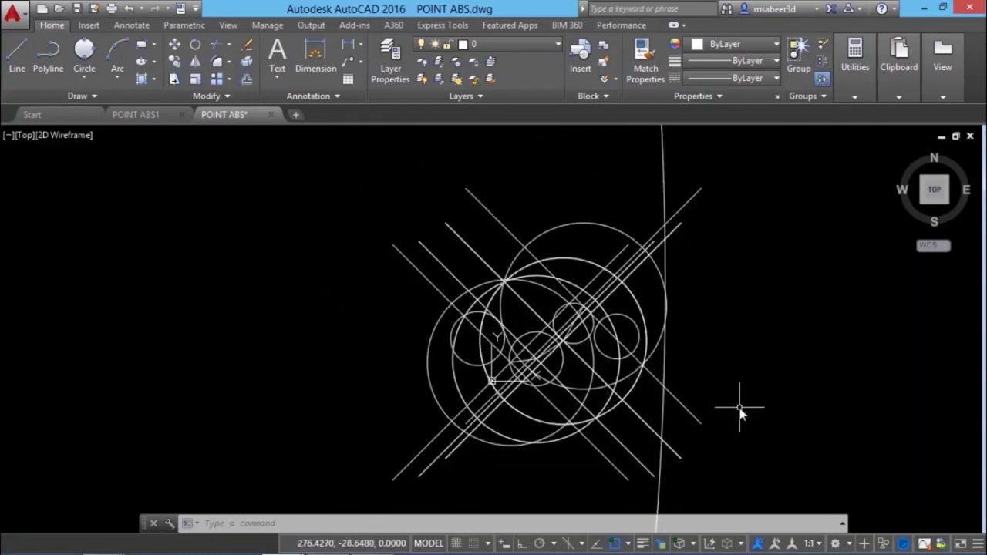
type("re")
key("Return")
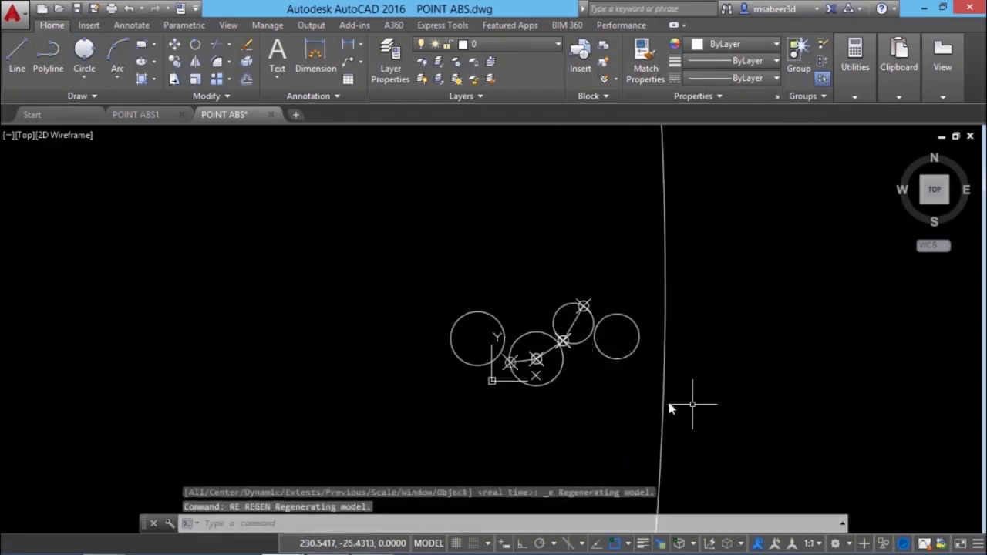
scroll(661, 391, "up", 1)
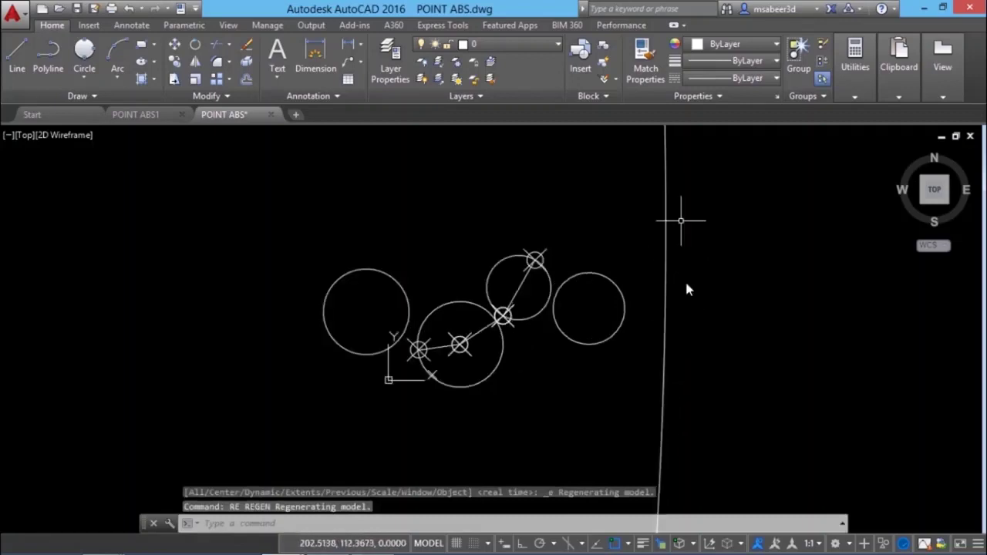
scroll(493, 355, "down", 4)
Undo the recent zoom and regeneration operations to return to the earlier view.
type("u")
key("Return")
key("Return")
key("Return")
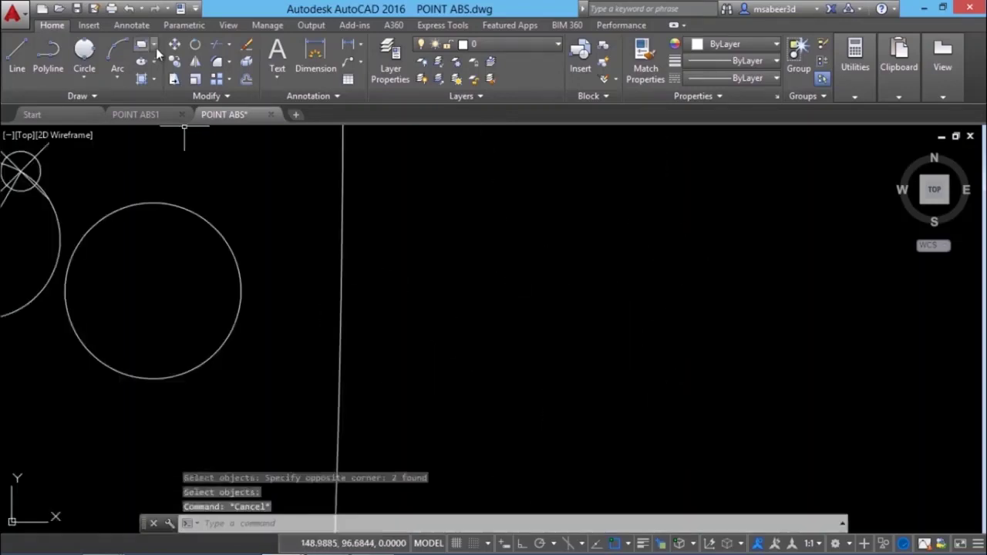
Draw a rectangle with the Dimensions option, 100 long and 100 wide, east of the large circle's edge.
left_click(156, 47)
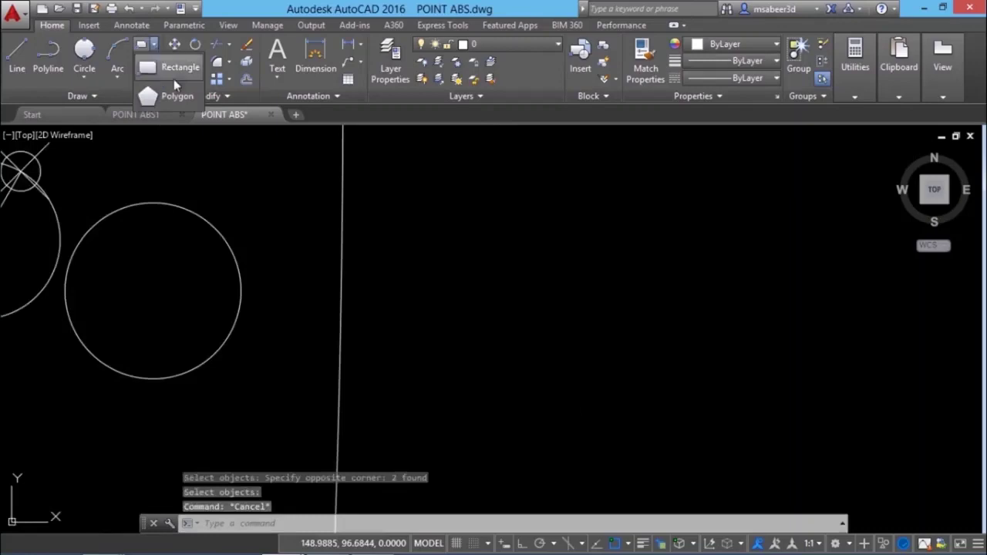
left_click(175, 68)
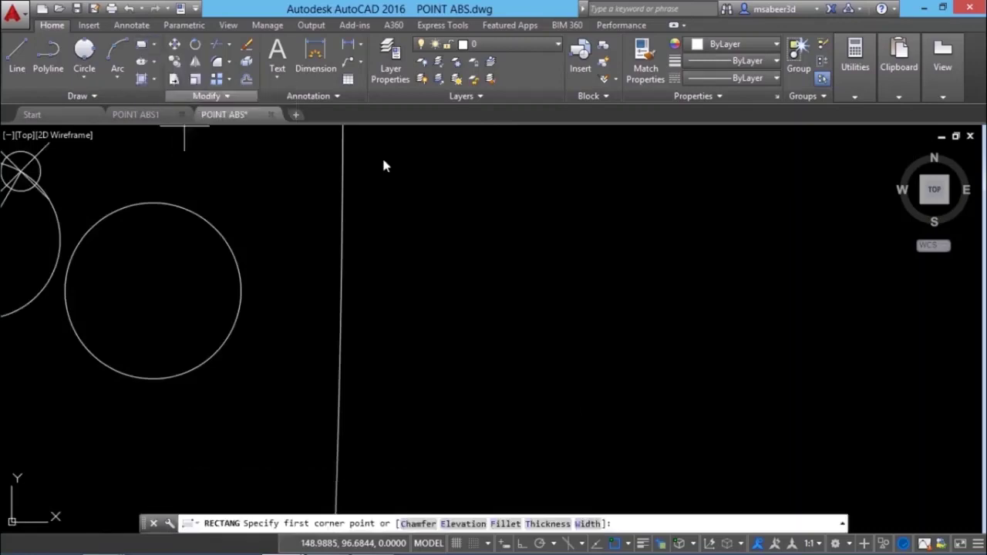
left_click(502, 387)
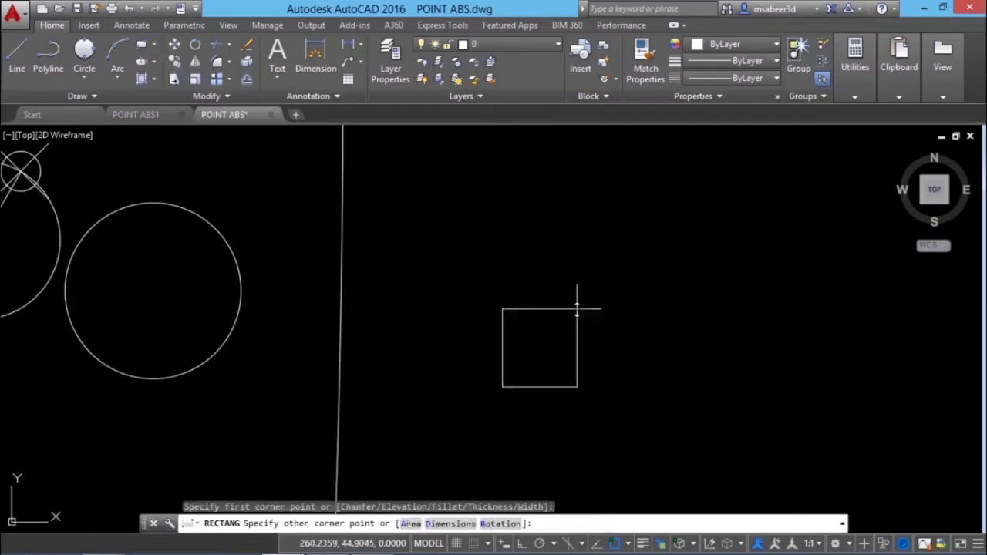
left_click(444, 525)
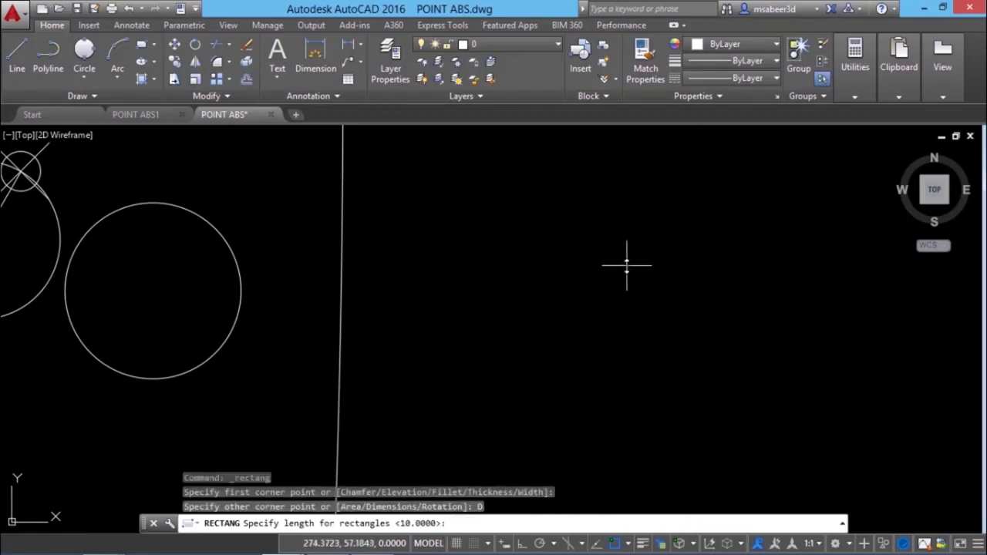
key("Return")
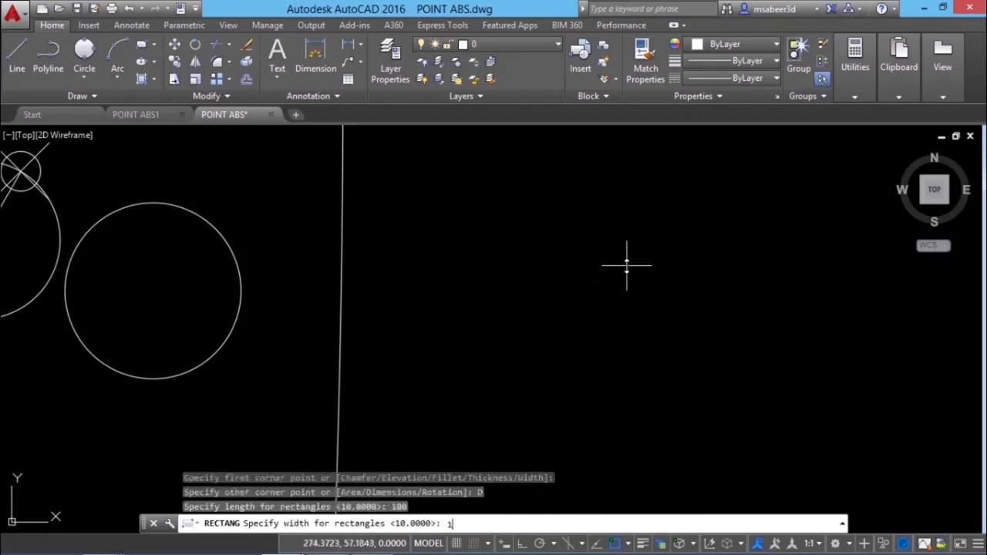
key("Return")
scroll(627, 265, "down", 2)
middle_click_drag(627, 265, 595, 334)
left_click(652, 256)
Inscribe a 3-Point circle in the square through the midpoints of its bottom, left and top sides.
left_click(85, 80)
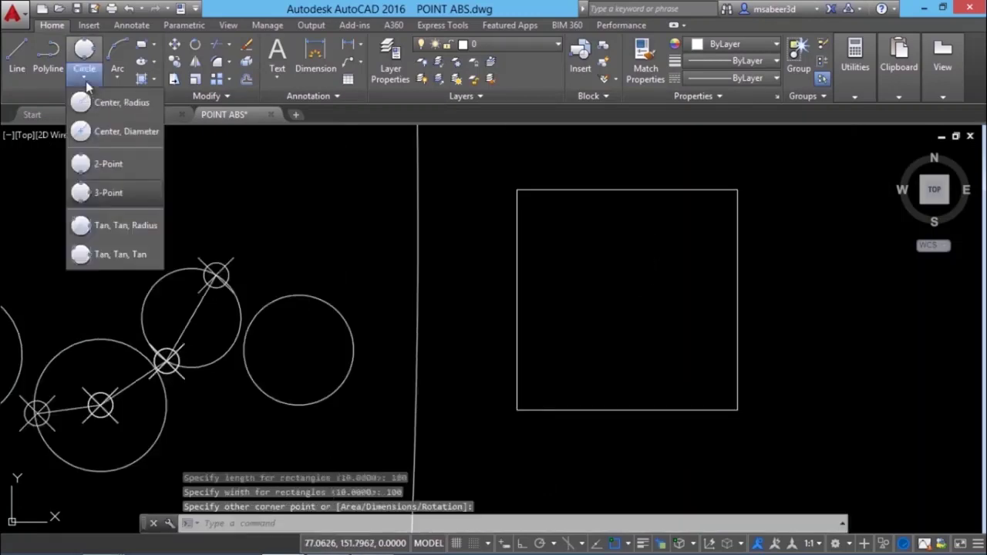
left_click(121, 194)
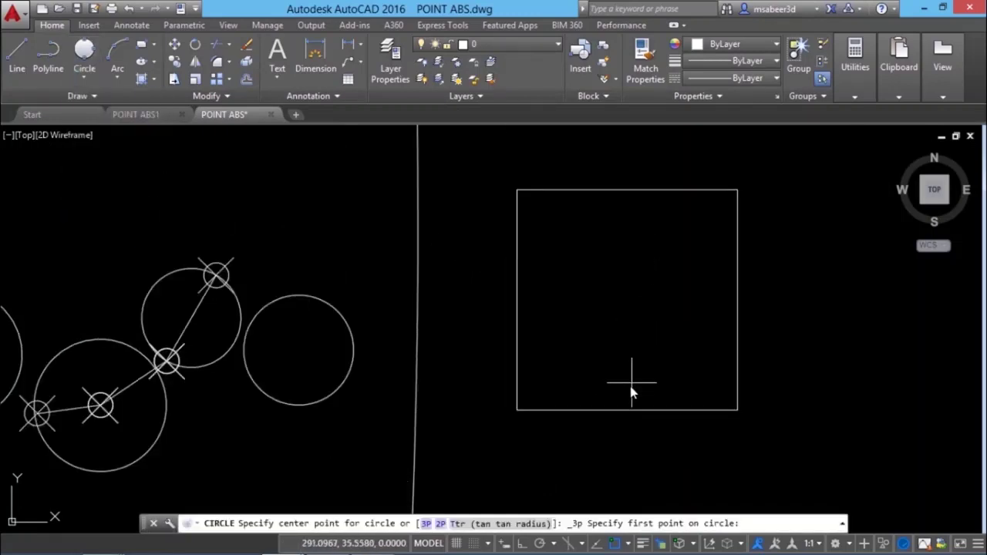
left_click(627, 410)
left_click(517, 300)
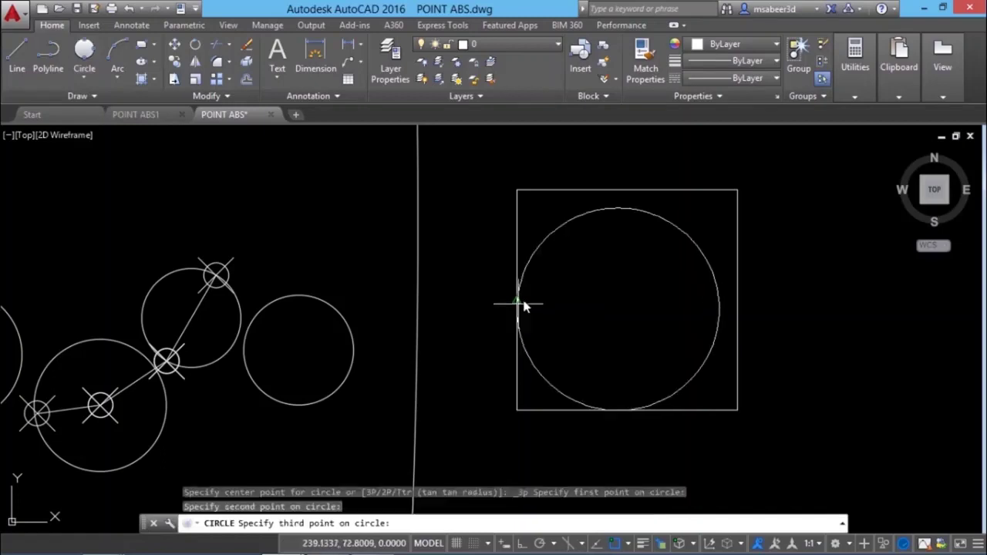
left_click(644, 199)
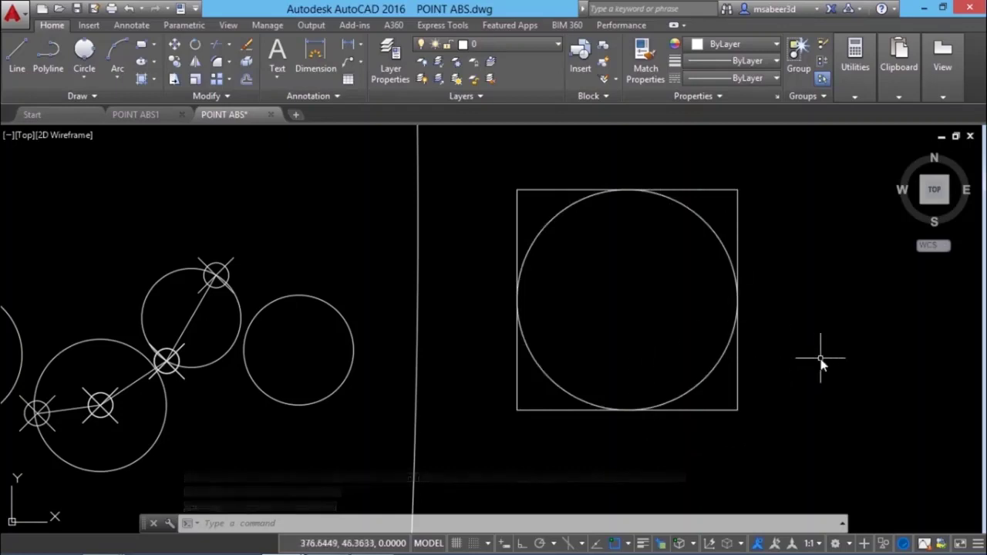
Draw a single steep slanted line in the empty area east of the square, descending from upper right to lower left.
middle_click_drag(743, 330, 385, 324)
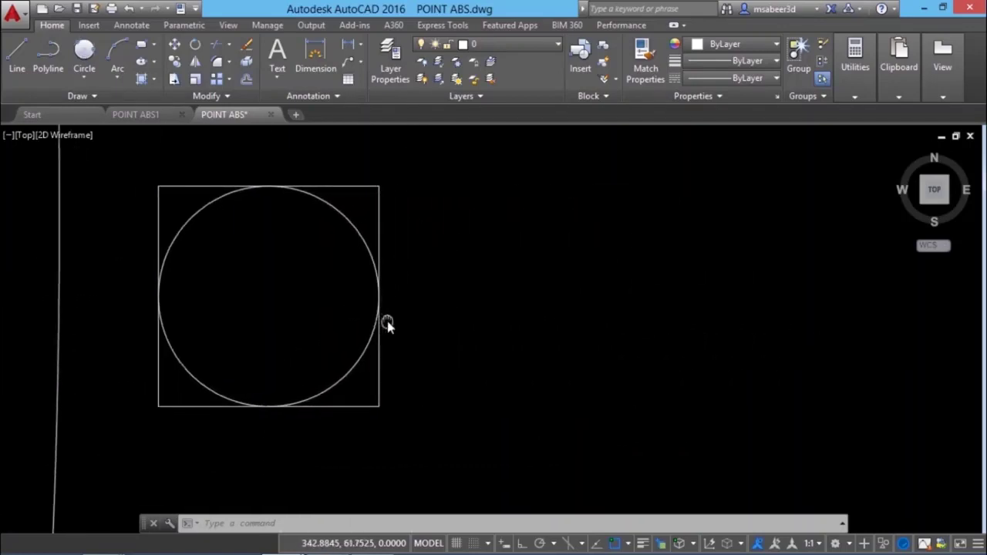
left_click(8, 68)
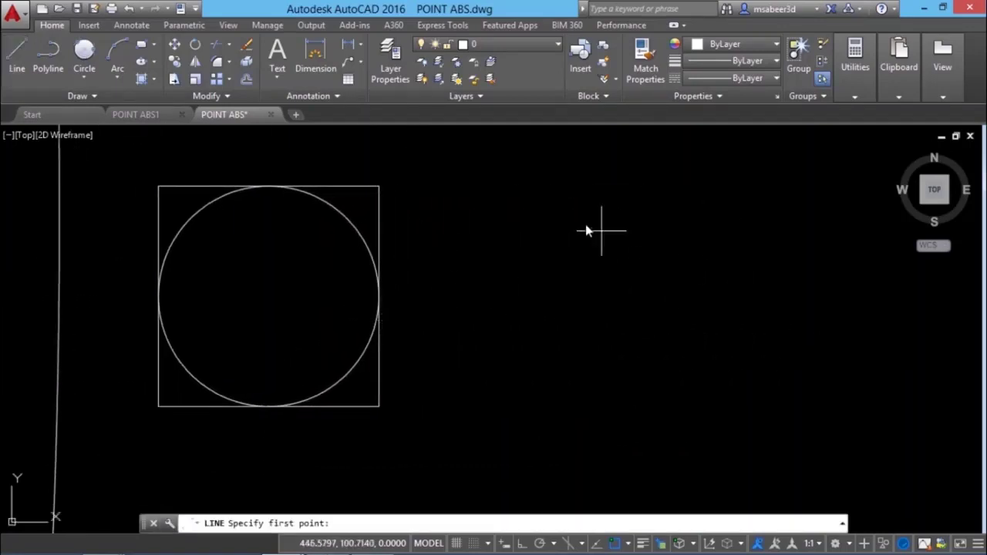
left_click(578, 196)
left_click(481, 414)
key("Return")
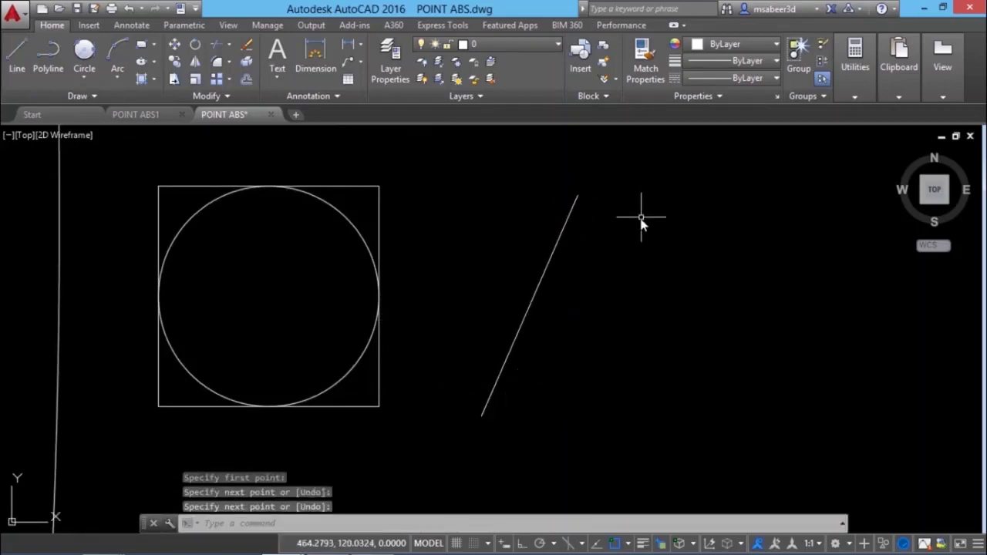
Draw a second steep slanted line east of the first, descending from upper left to lower right so the two lines diverge downward.
type("l")
key("Return")
left_click(656, 197)
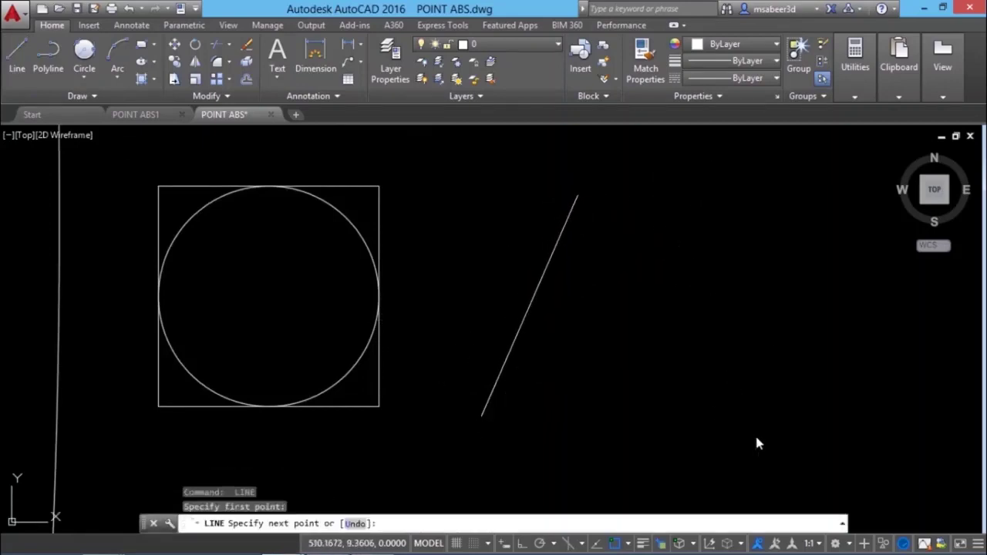
left_click(756, 436)
key("Return")
key("Escape")
Draw a Tan, Tan, Radius circle of radius 55 tangent to both slanted lines.
left_click(84, 77)
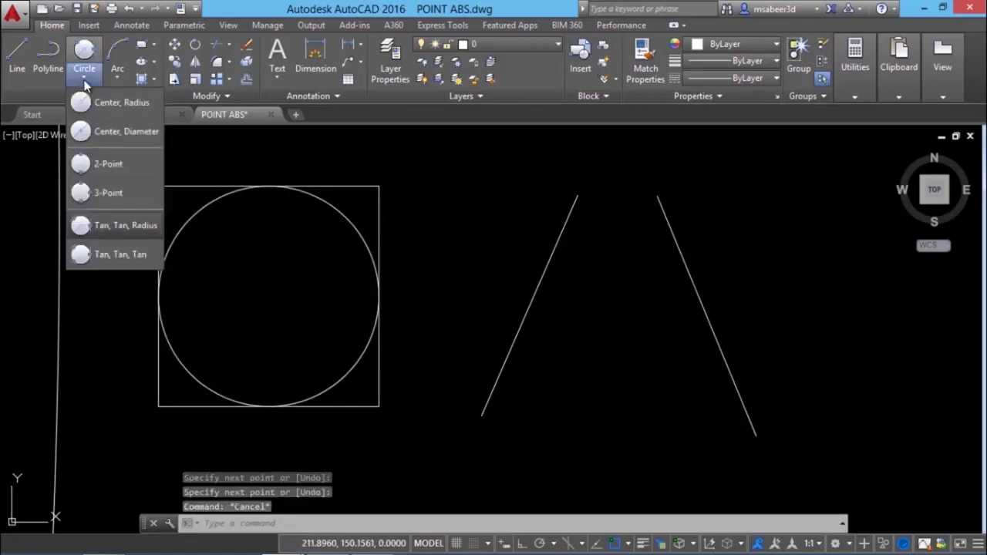
left_click(128, 228)
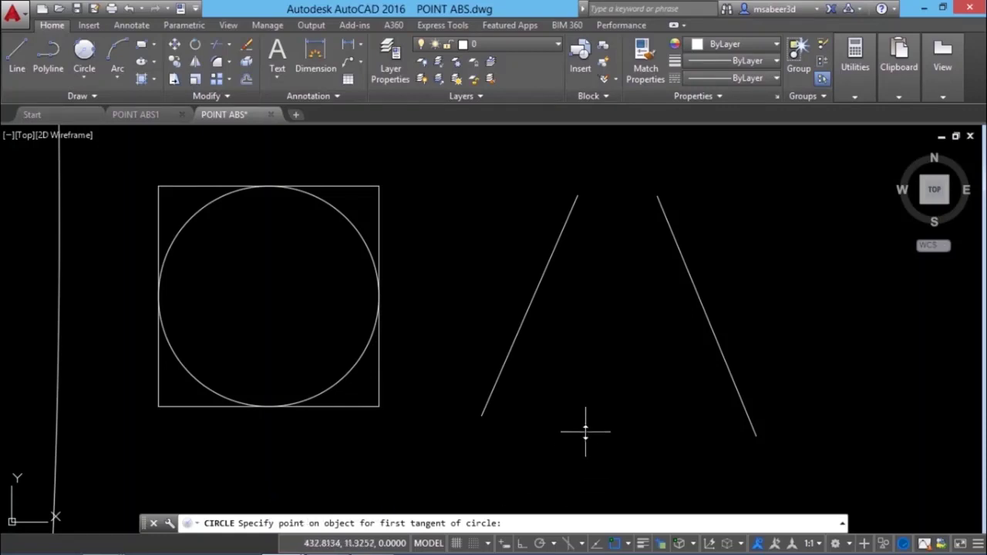
left_click(540, 282)
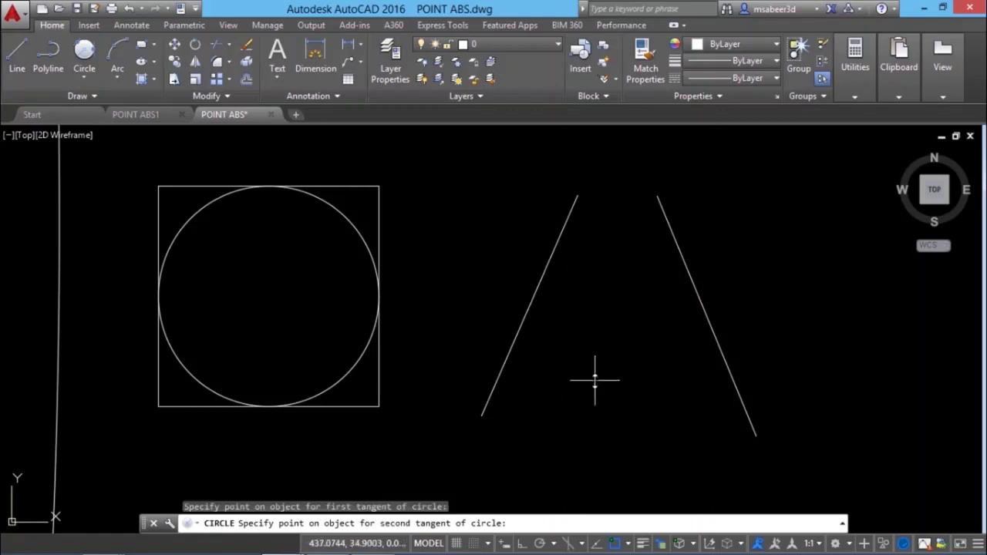
left_click(697, 303)
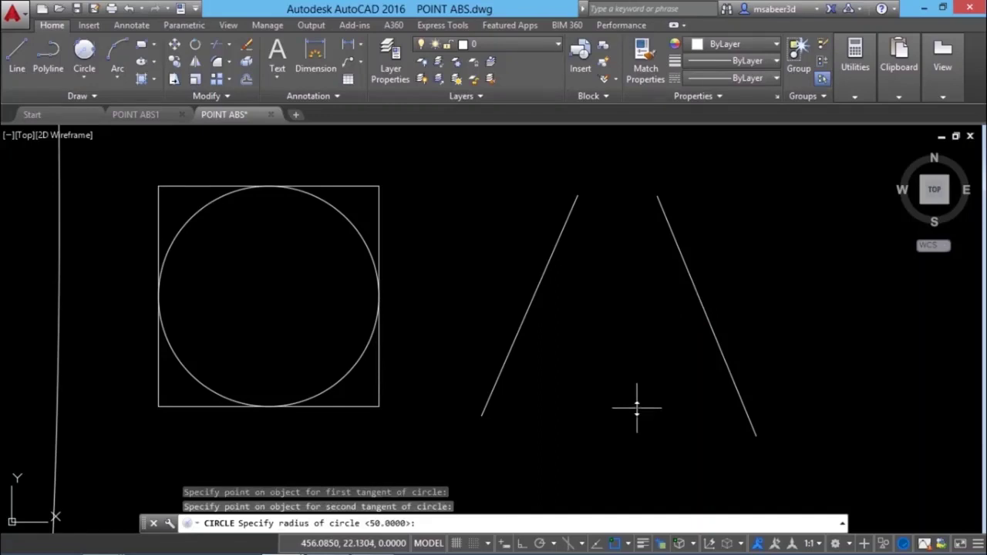
type("55")
key("Return")
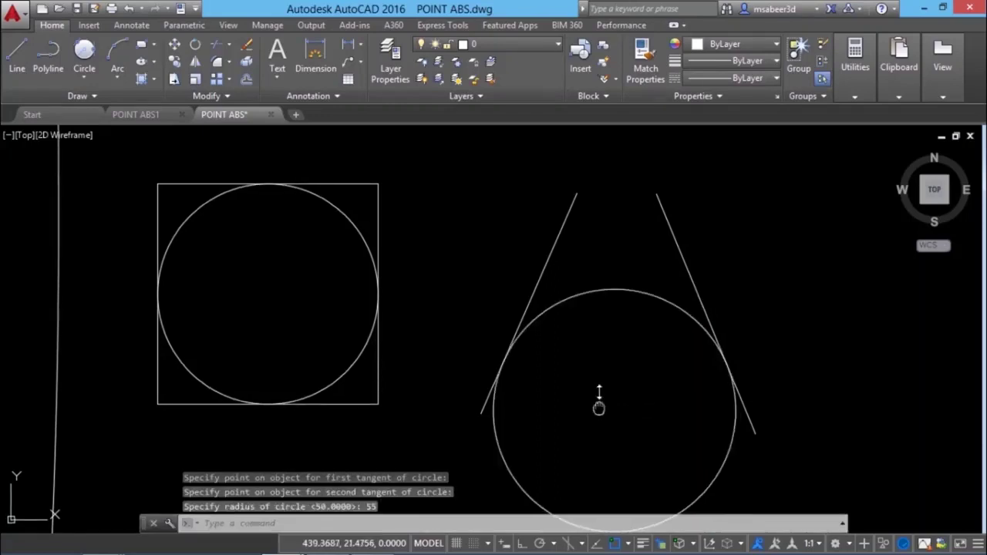
middle_click_drag(599, 403, 597, 388)
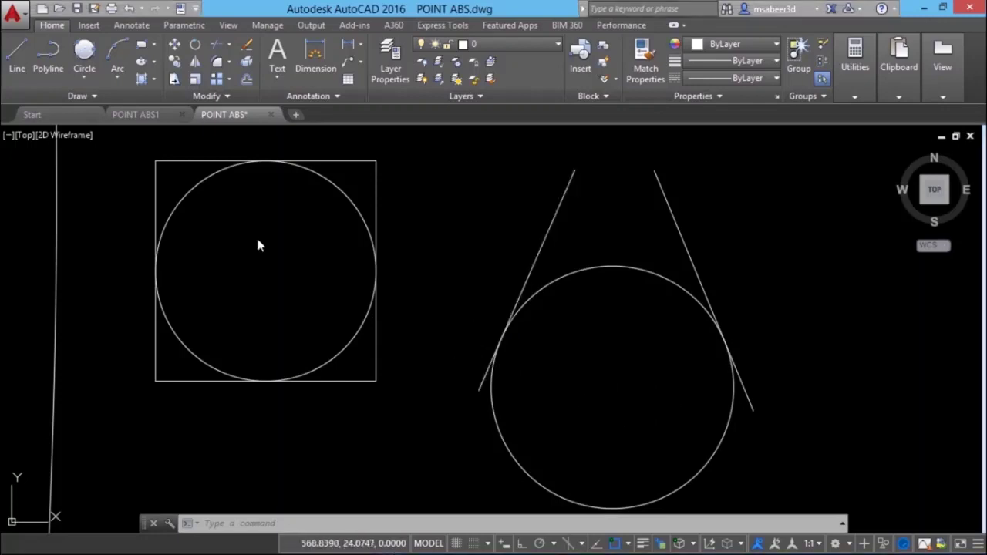
Draw three separate circles in a triangular arrangement east of the slanted lines, the first with a radius of about 30 and the second about 26.
left_click(87, 76)
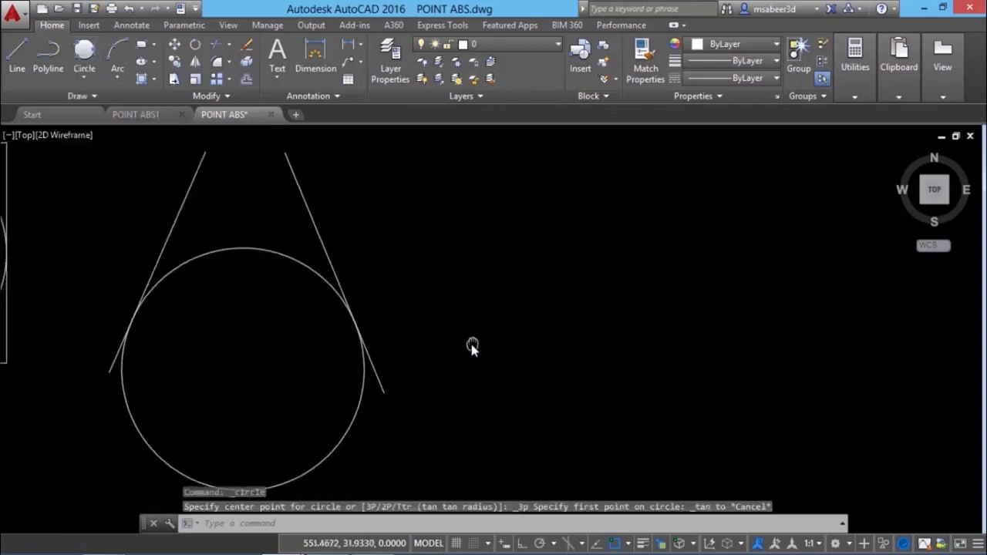
middle_click_drag(473, 346, 450, 350)
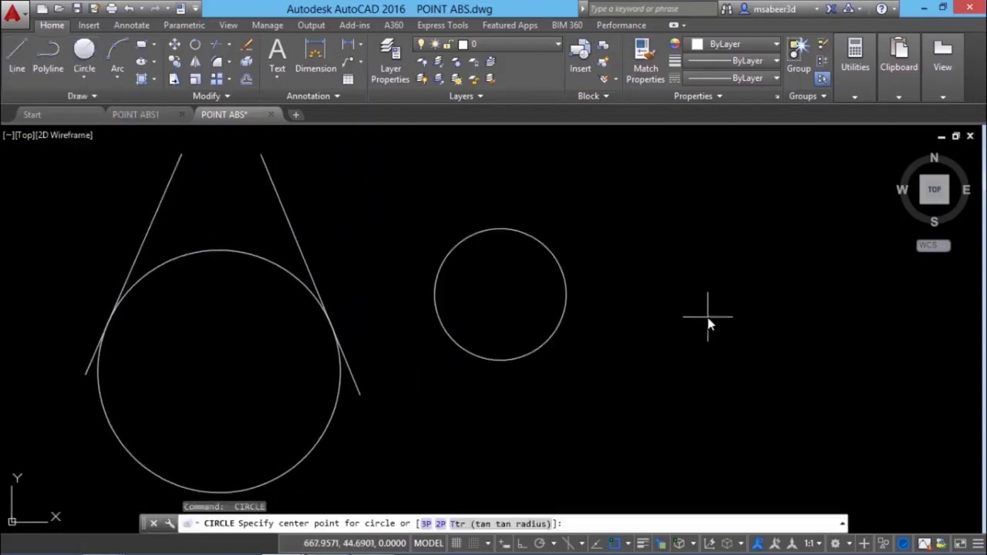
left_click(707, 316)
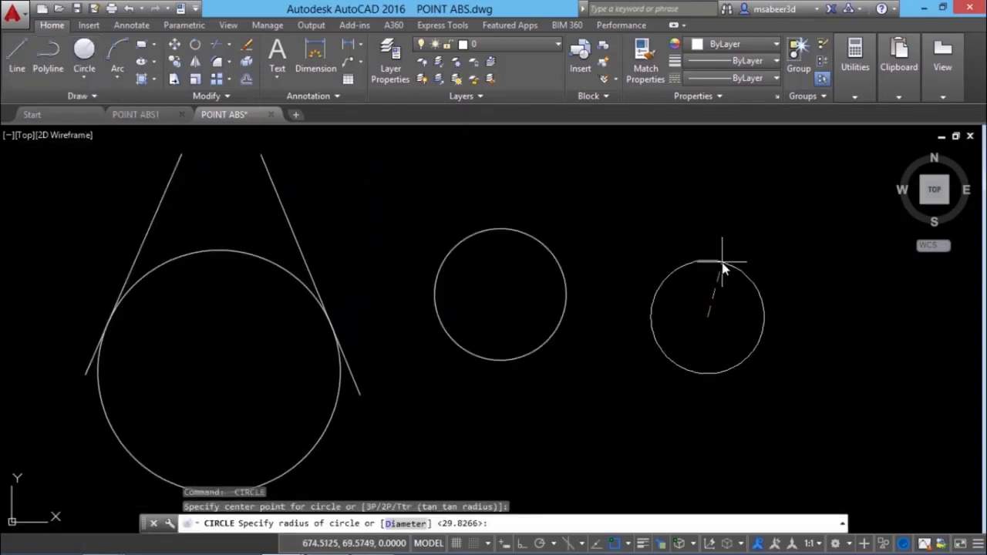
left_click(722, 262)
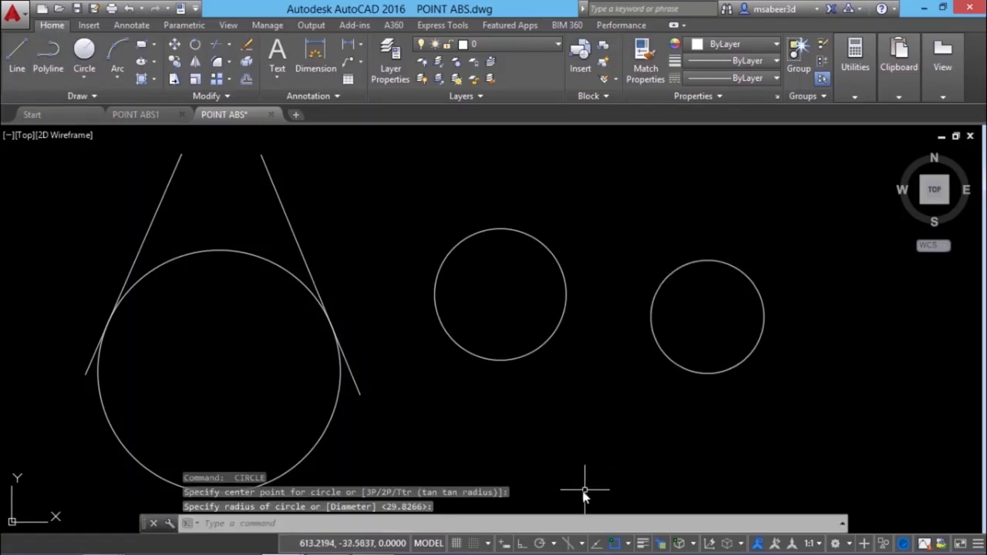
key("Return")
Draw a Tan, Tan, Tan circle in the gap between the three separate circles, tangent to each of them.
left_click(87, 72)
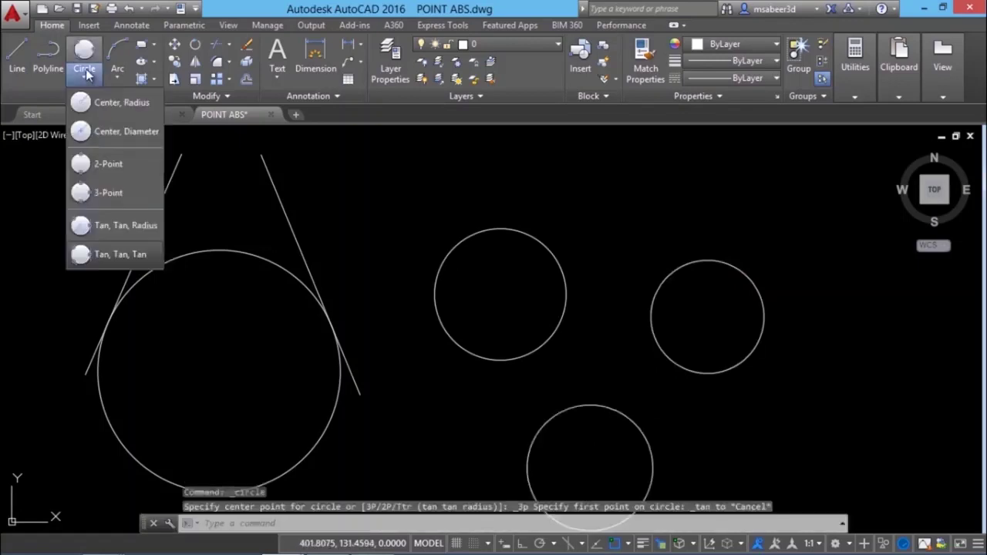
left_click(135, 255)
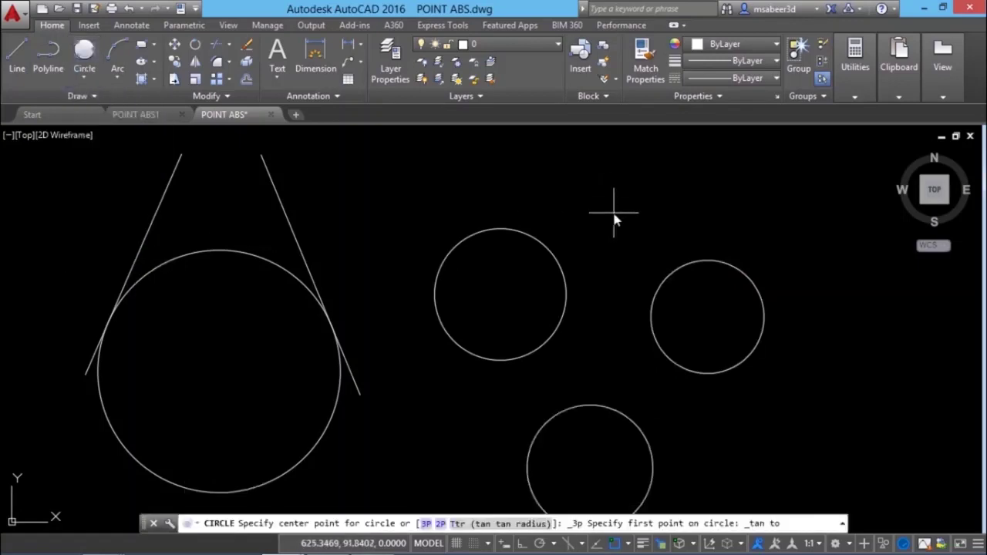
left_click(572, 279)
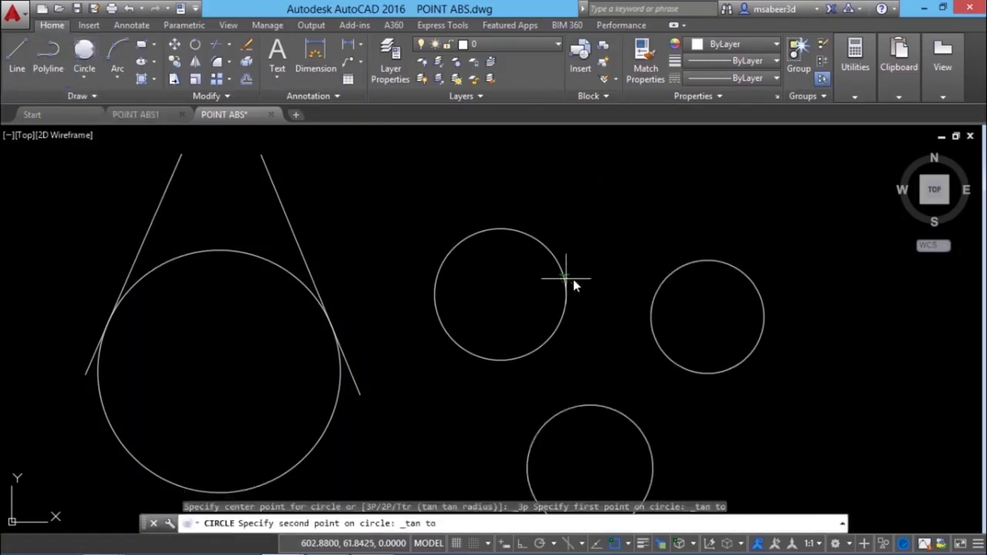
left_click(653, 303)
left_click(596, 404)
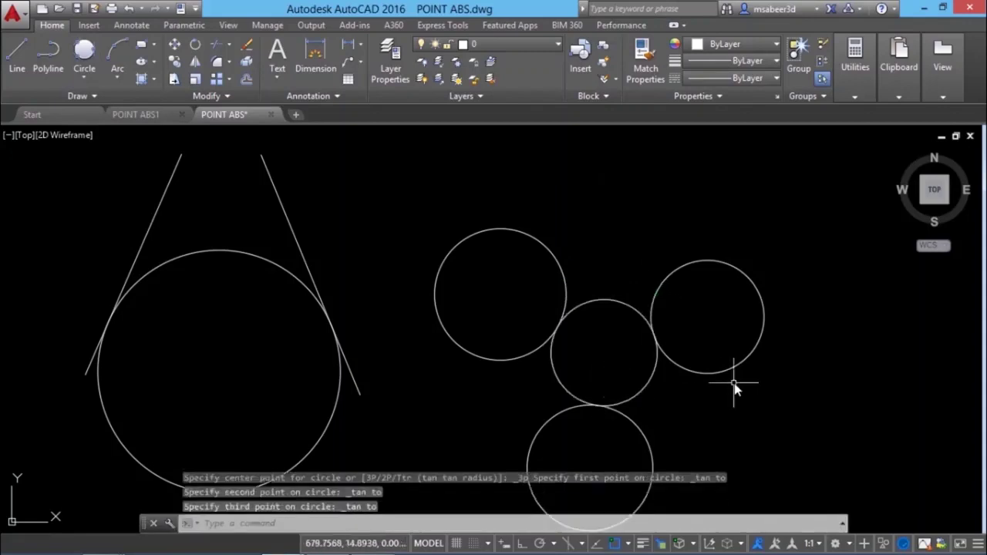
scroll(617, 348, "up", 3)
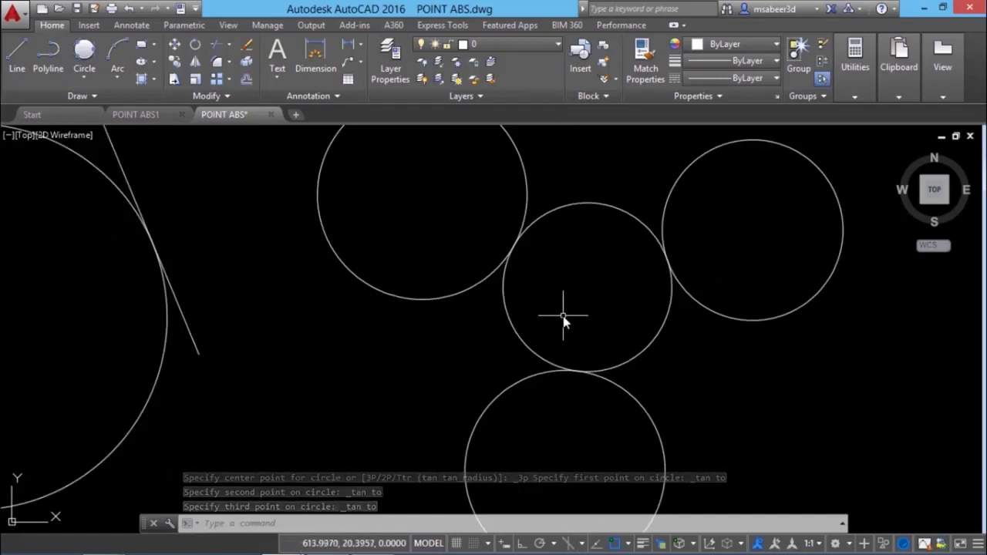
middle_click_drag(568, 326, 557, 332)
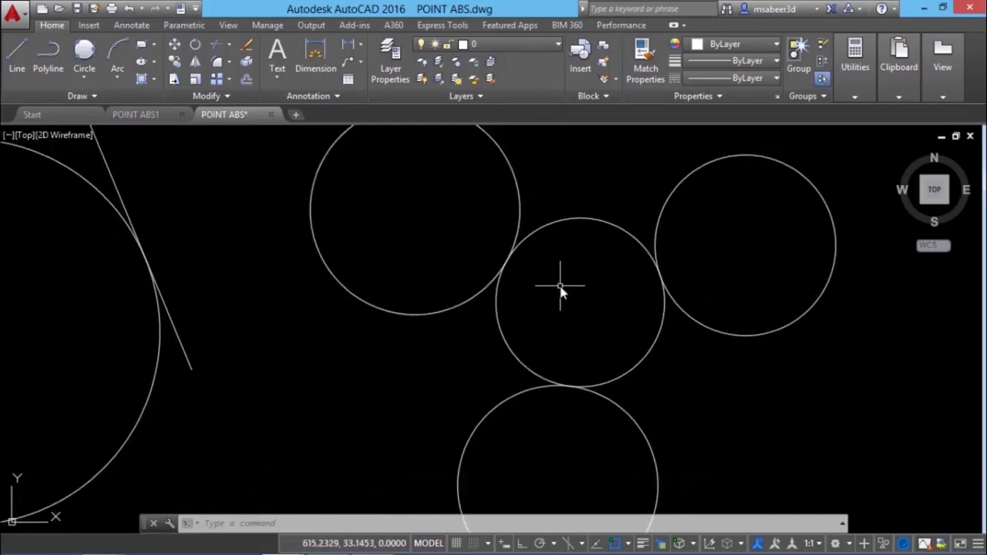
Draw a line from the center of the upper-left outer circle to the center of the middle tangent circle.
left_click(17, 56)
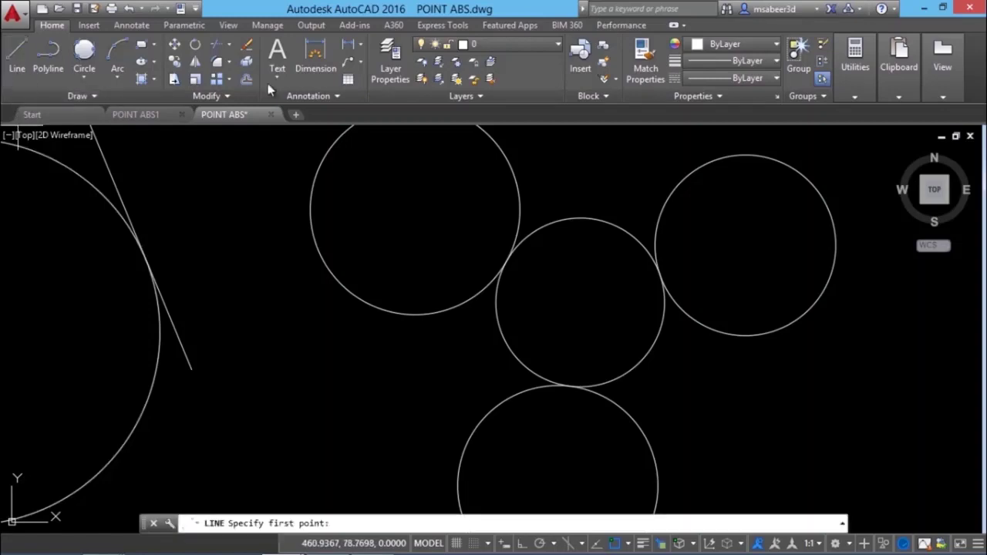
left_click(512, 192)
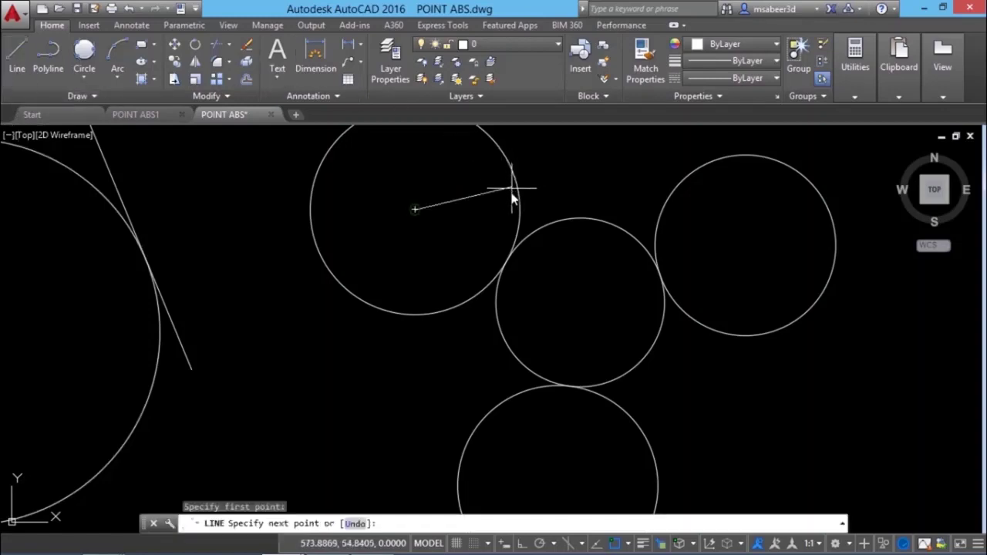
left_click(580, 302)
key("Return")
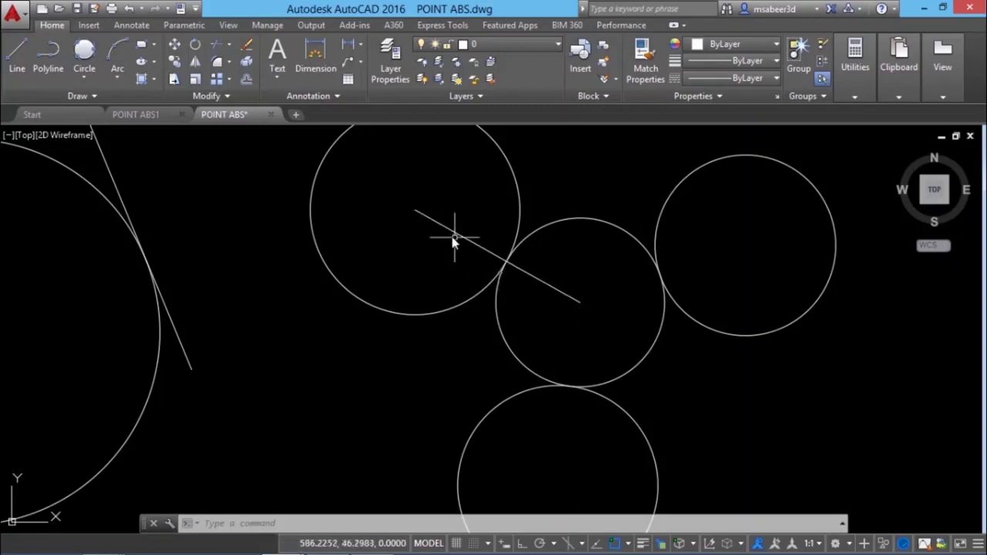
scroll(636, 351, "down", 4)
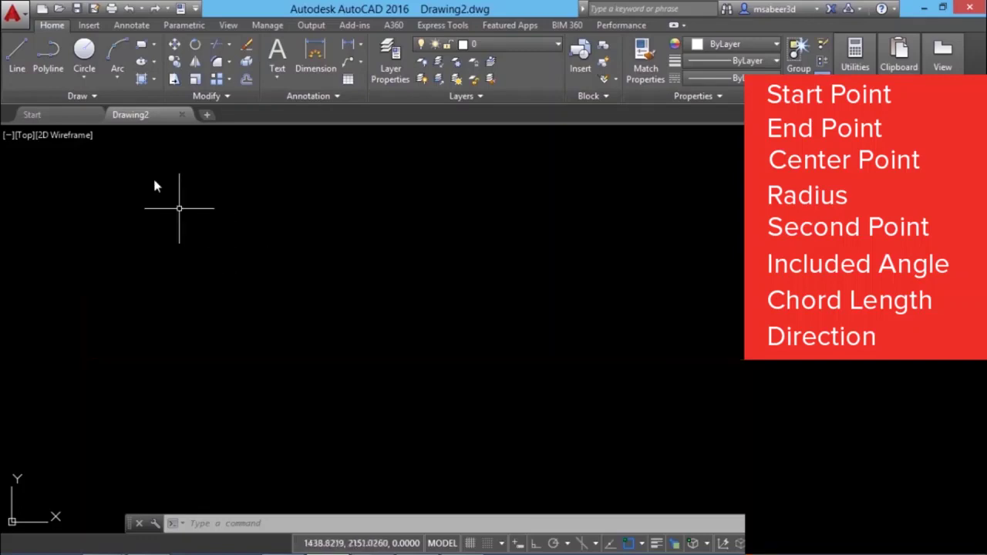
Draw a 3-Point arc in the western part of the empty Drawing2, curving up from lower left to upper right.
left_click(117, 75)
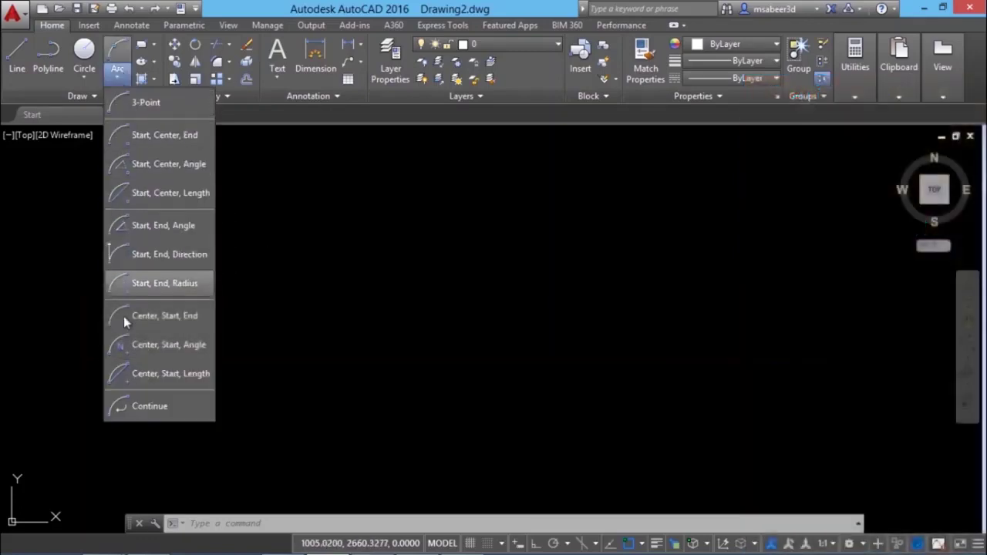
left_click(159, 154)
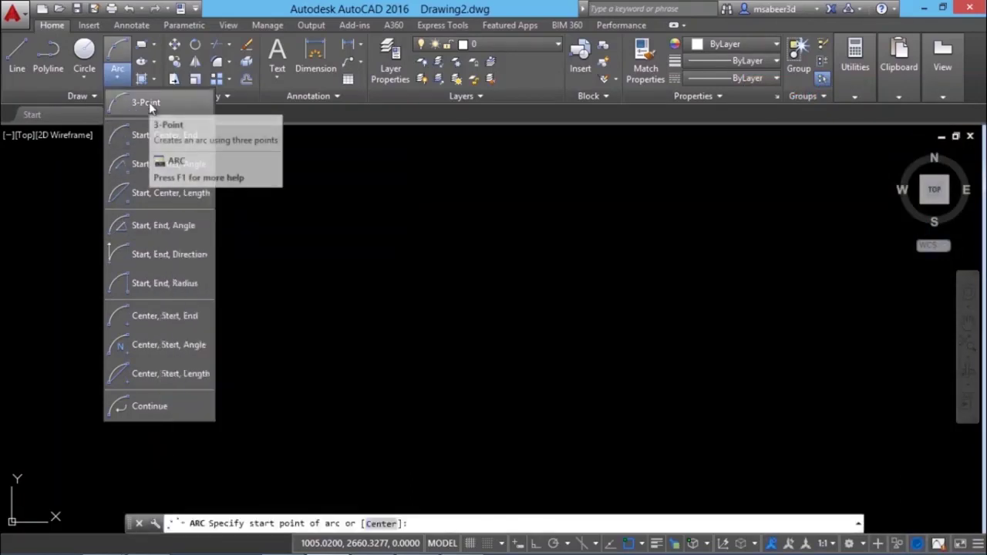
left_click(149, 102)
left_click(158, 377)
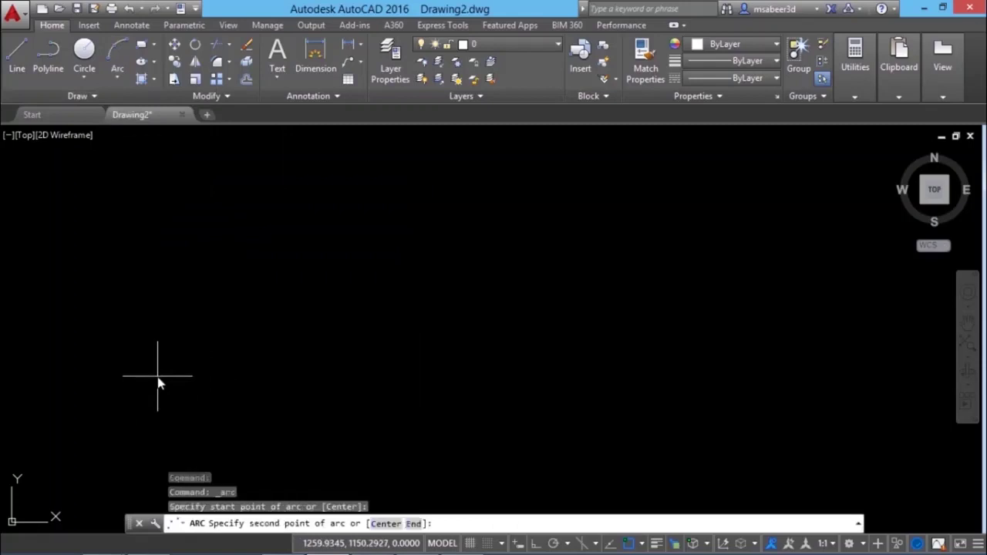
left_click(171, 269)
left_click(365, 195)
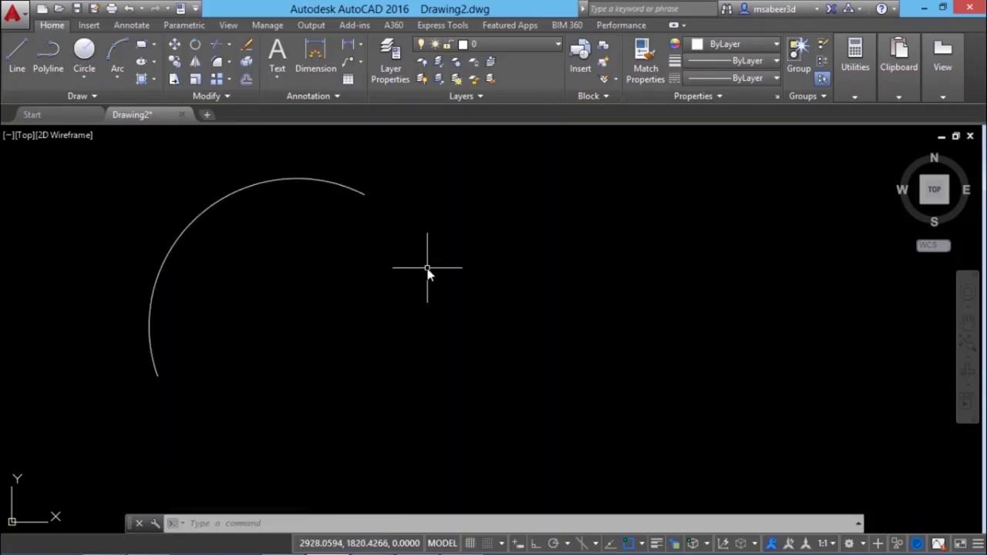
Draw a Start, Center, End arc east of the first arc, sweeping counterclockwise beneath its center to an end point on the east side.
left_click(117, 72)
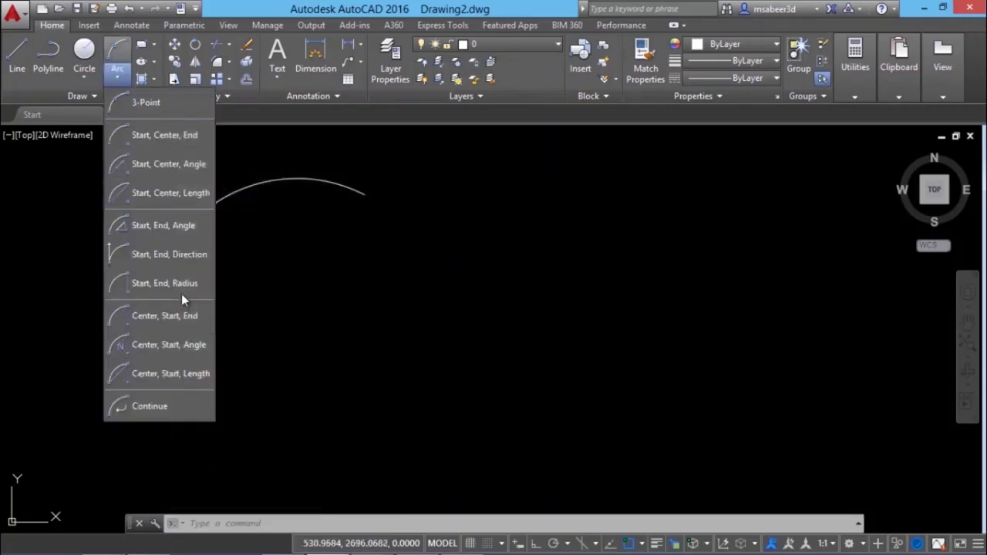
left_click(179, 136)
left_click(355, 387)
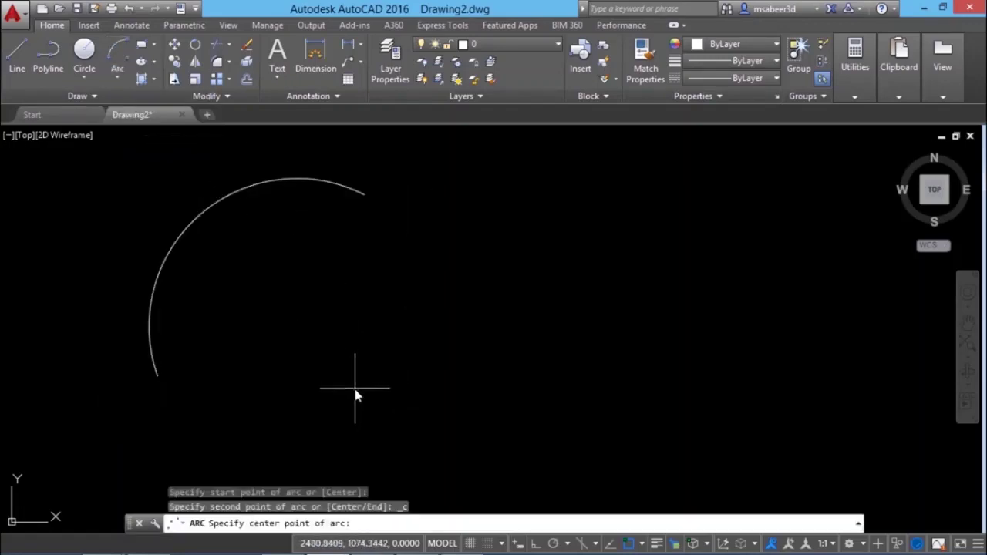
left_click(501, 305)
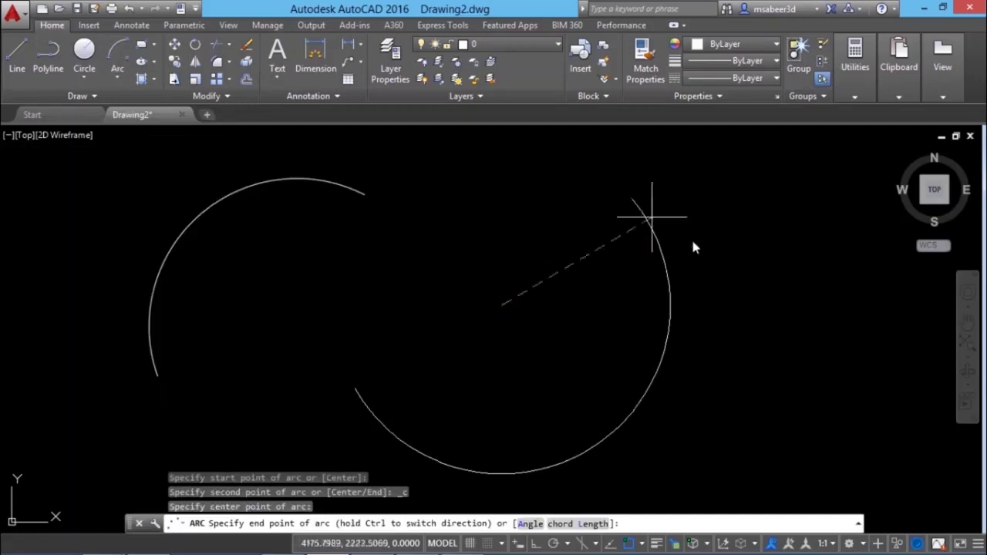
left_click(667, 292)
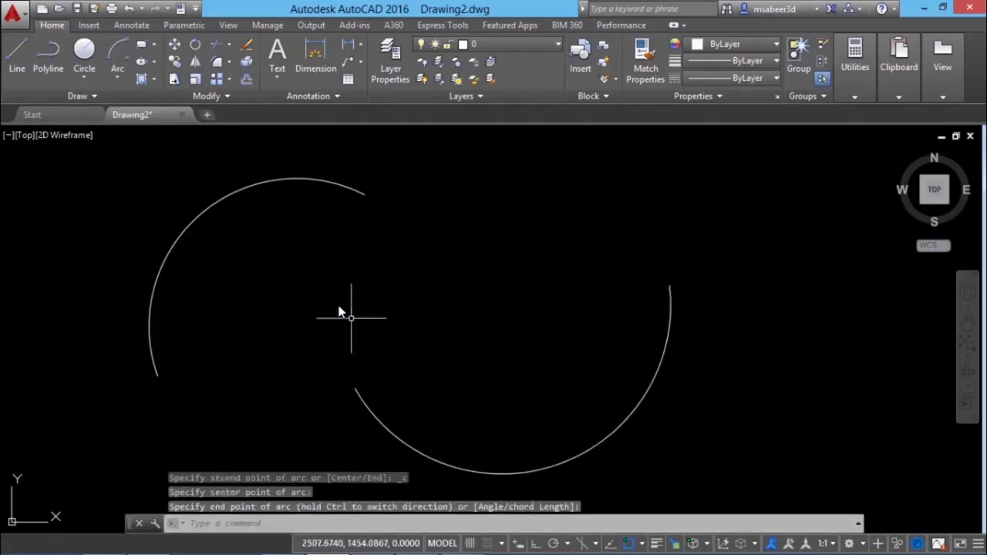
Draw a Start, End, Direction arc inside the large lower arc, bulging toward the upper left with its start tangent pointing steeply upward.
left_click(118, 81)
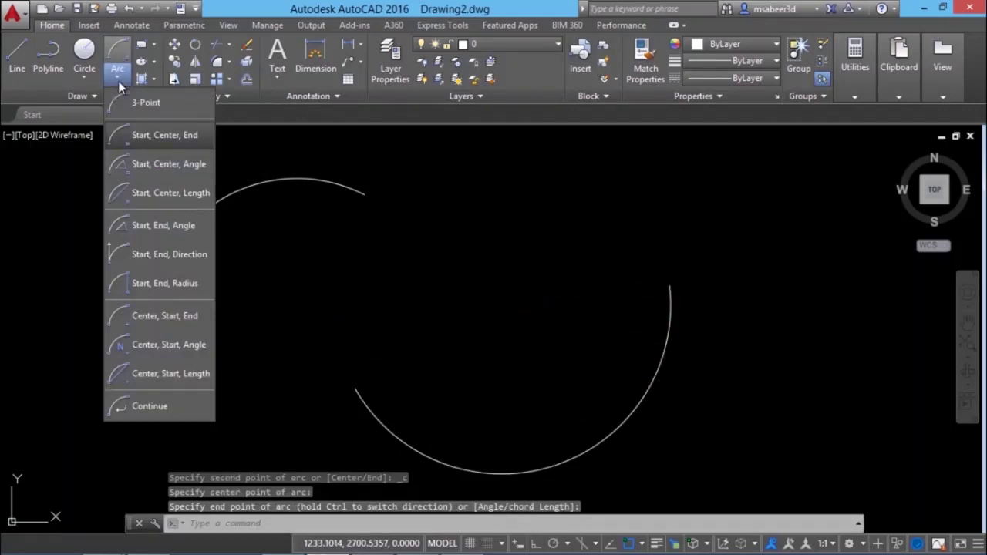
left_click(172, 256)
left_click(466, 365)
left_click(650, 259)
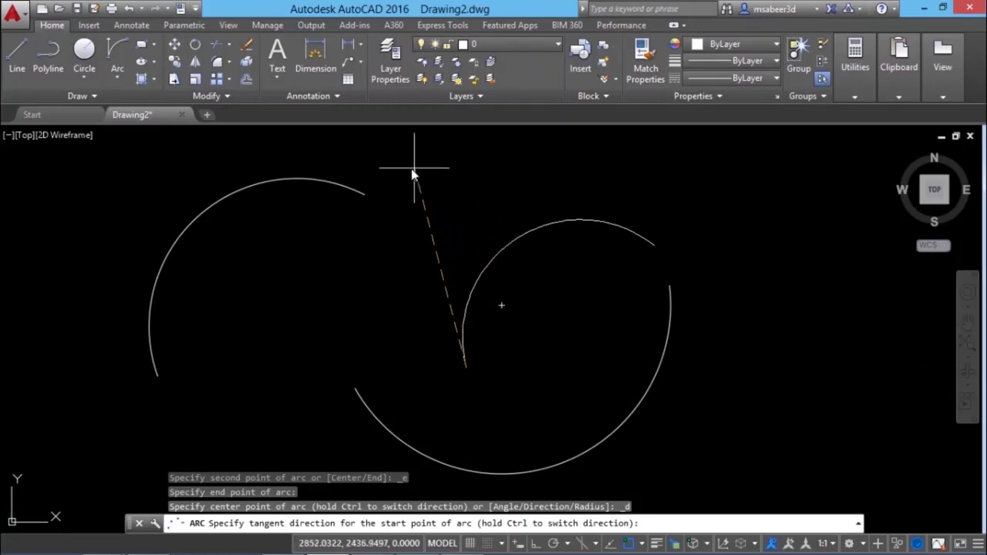
key("Escape")
Draw a Start, End, Angle arc east of the existing arcs, from lower left to upper right, with an included angle of 180.
left_click(117, 78)
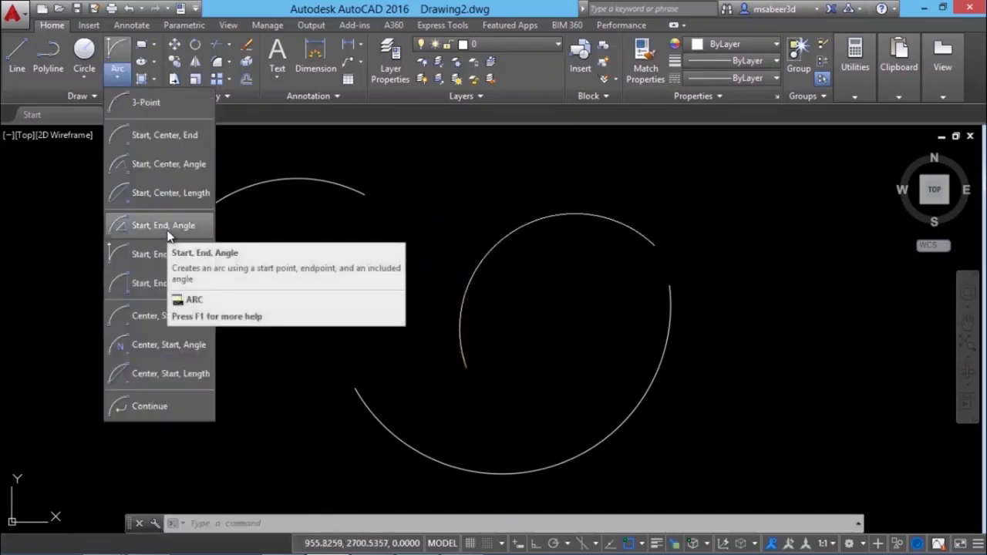
left_click(168, 231)
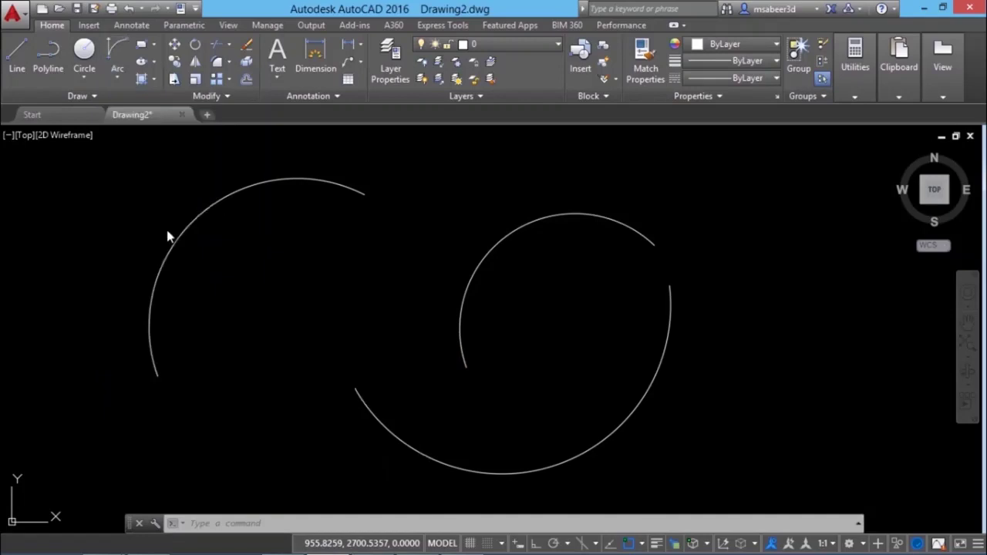
left_click(676, 441)
left_click(828, 277)
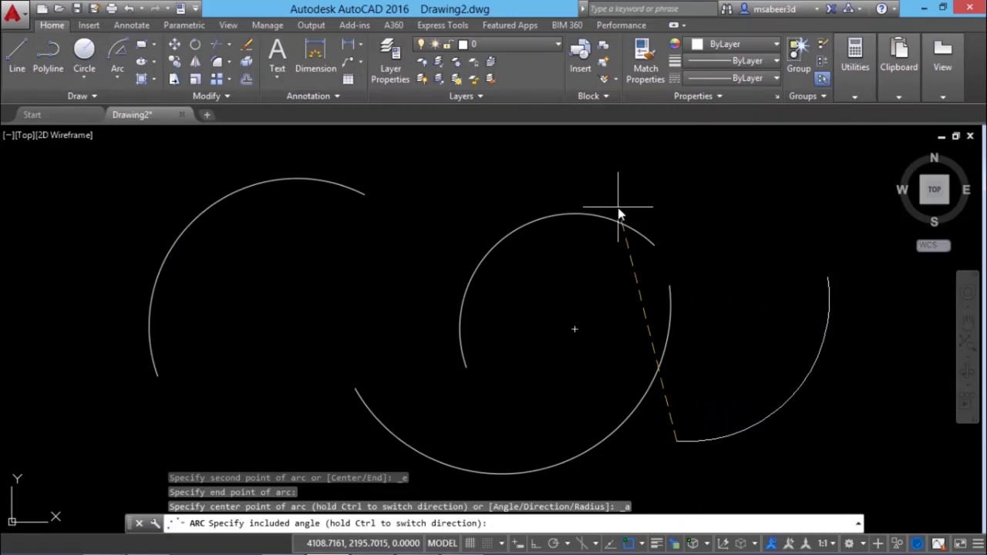
type("180")
key("Return")
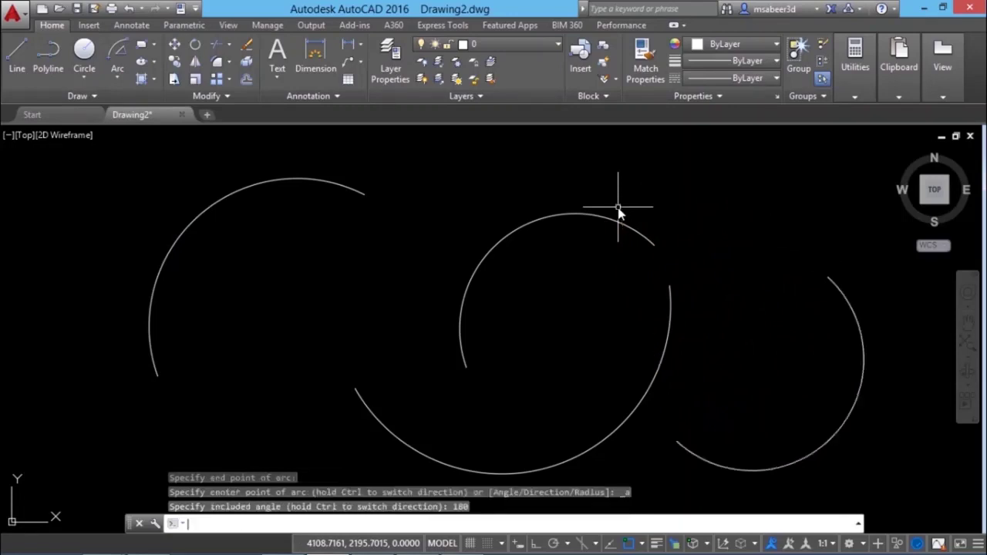
Chain two successive tangent arcs from the upper end of the 180-degree arc using the Continue method, forming an upward S-shaped curve.
left_click(117, 81)
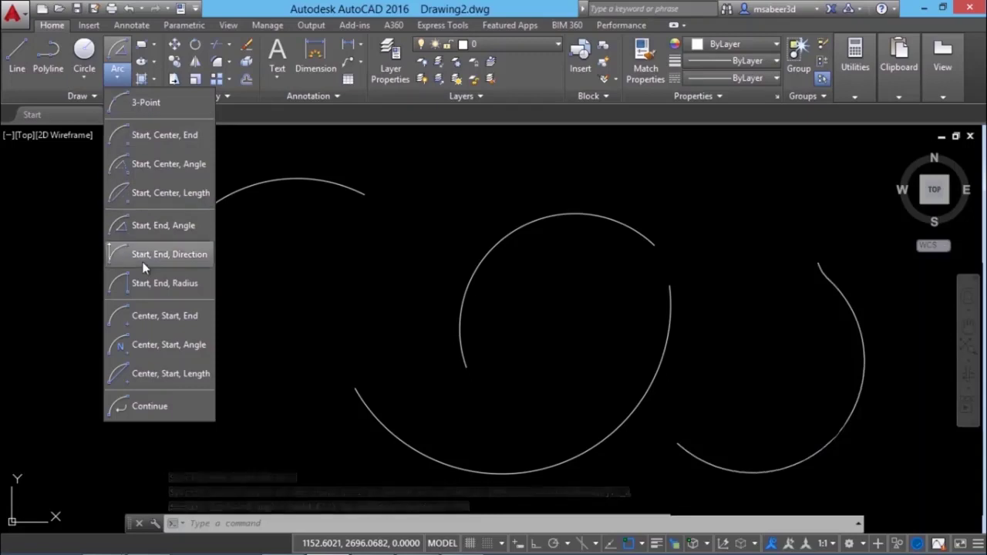
left_click(177, 417)
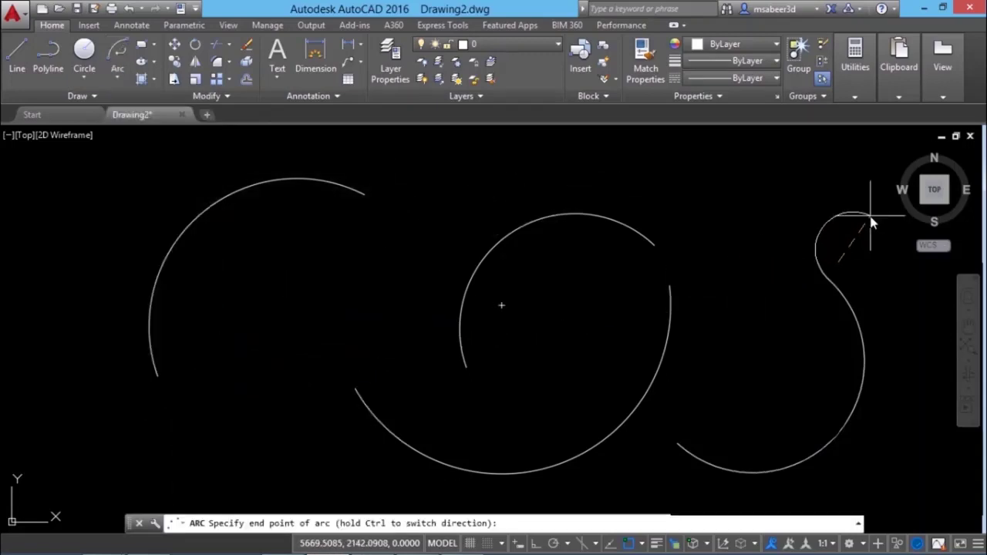
left_click(841, 213)
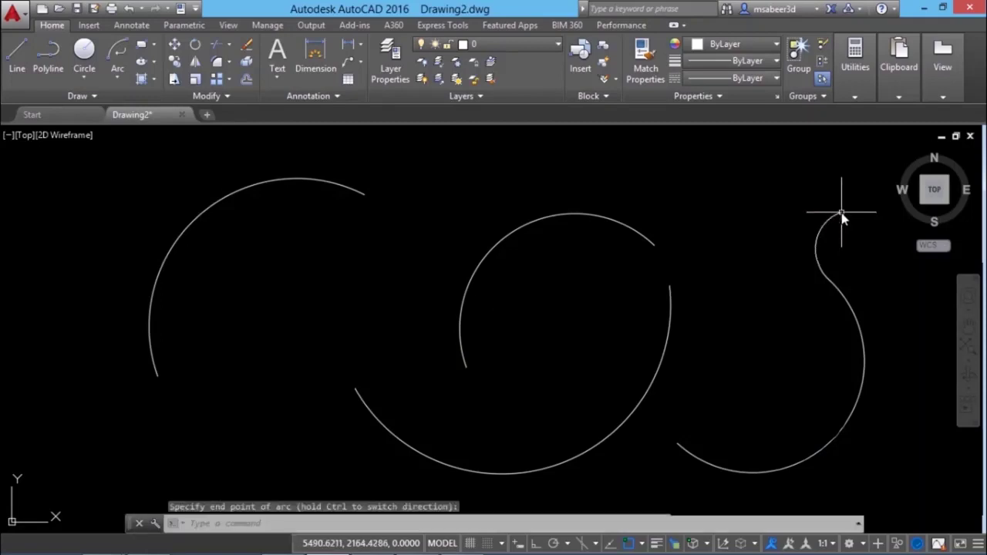
left_click(122, 85)
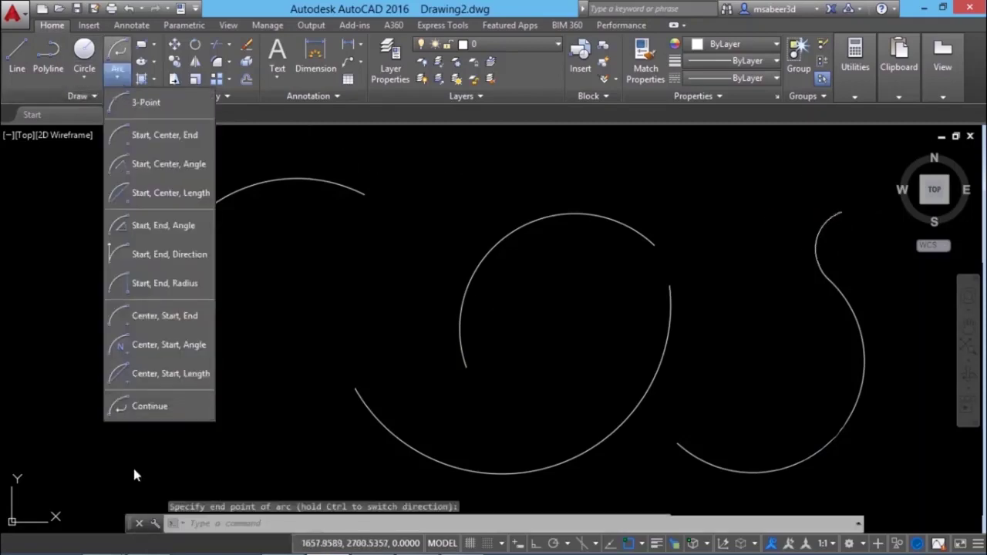
left_click(132, 464)
left_click(799, 163)
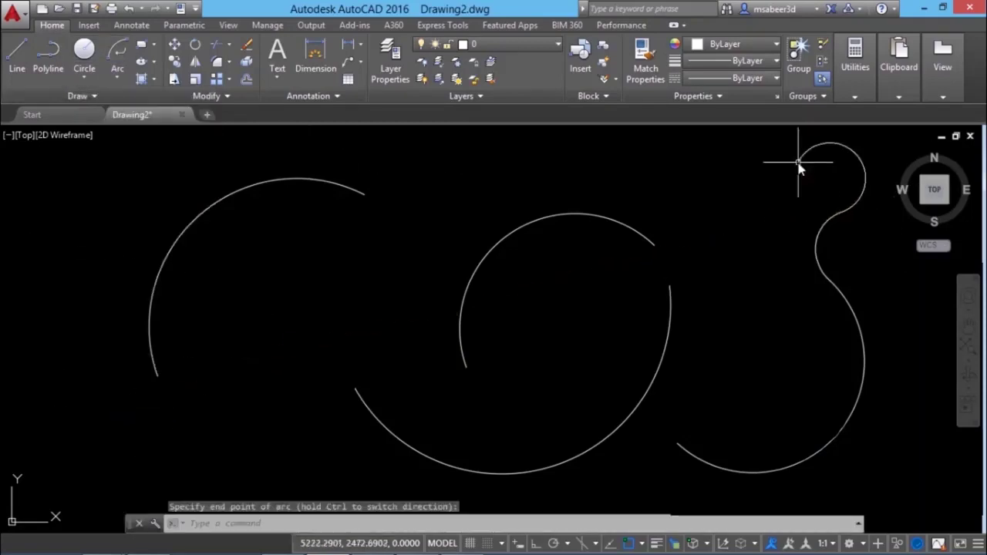